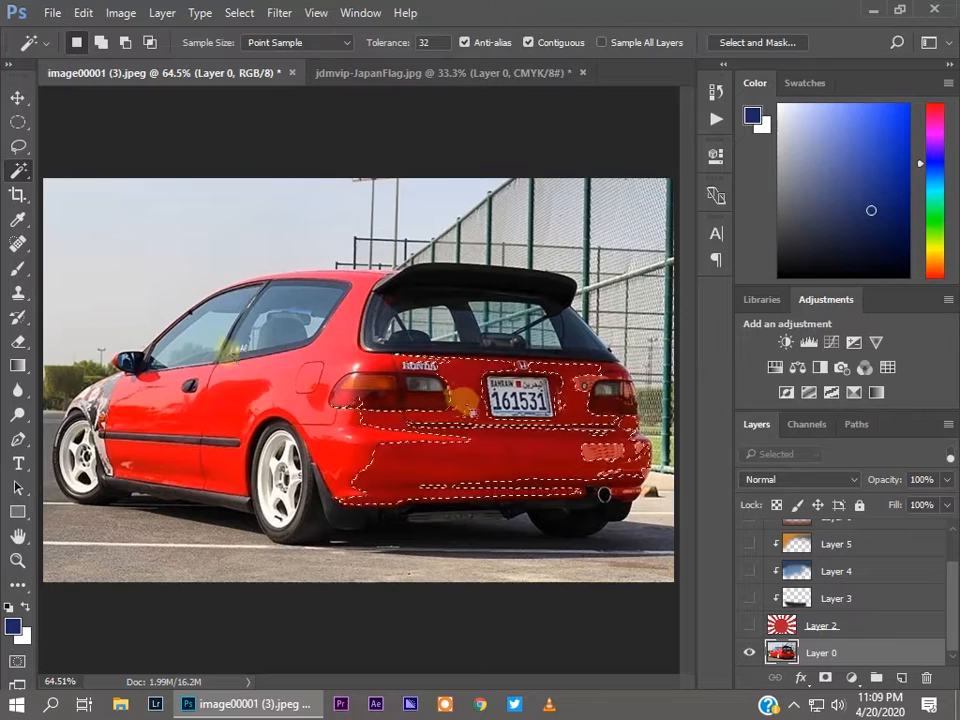
{"action": "left_click", "coordinate": [42, 177]}
{"action": "mouse_move", "coordinate": [175, 402]}
{"action": "left_mouse_down"}
{"action": "mouse_move", "coordinate": [217, 407]}
{"action": "mouse_move", "coordinate": [460, 298]}
{"action": "left_mouse_up"}
{"action": "key", "text": "ctrl+z"}
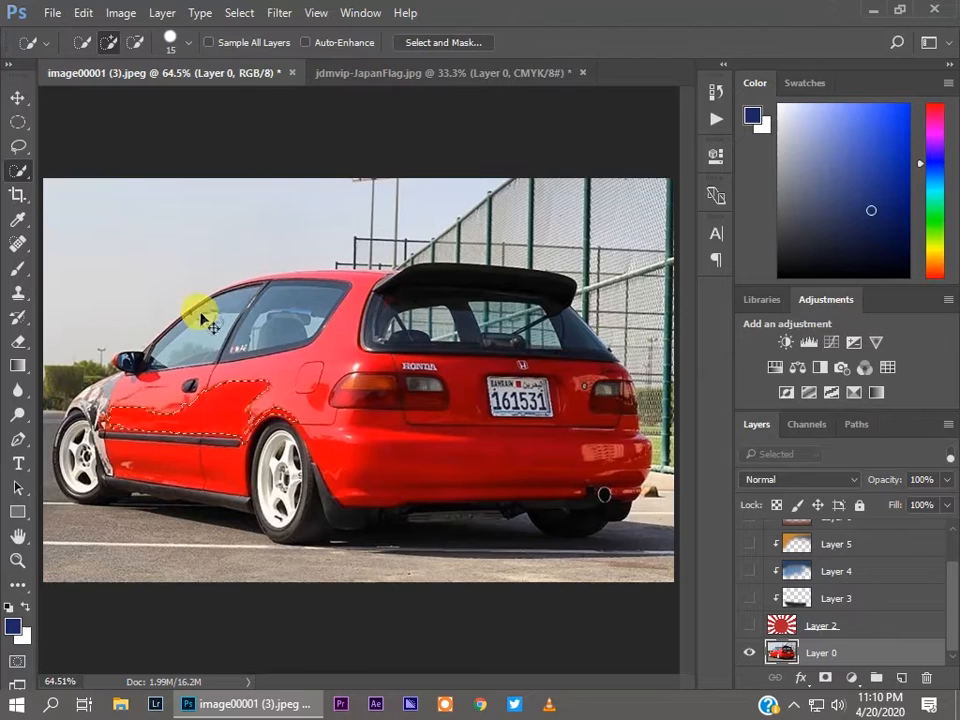
- Start a Pen path along the lower edge of the car's side skirt, between the front and rear wheels
{"action": "left_click", "coordinate": [18, 440]}
{"action": "scroll", "coordinate": [121, 499], "scroll_direction": "up", "scroll_amount": 14}
{"action": "left_click", "coordinate": [246, 521]}
{"action": "scroll", "coordinate": [276, 528], "scroll_direction": "down", "scroll_amount": 6}
{"action": "left_click", "coordinate": [511, 571]}
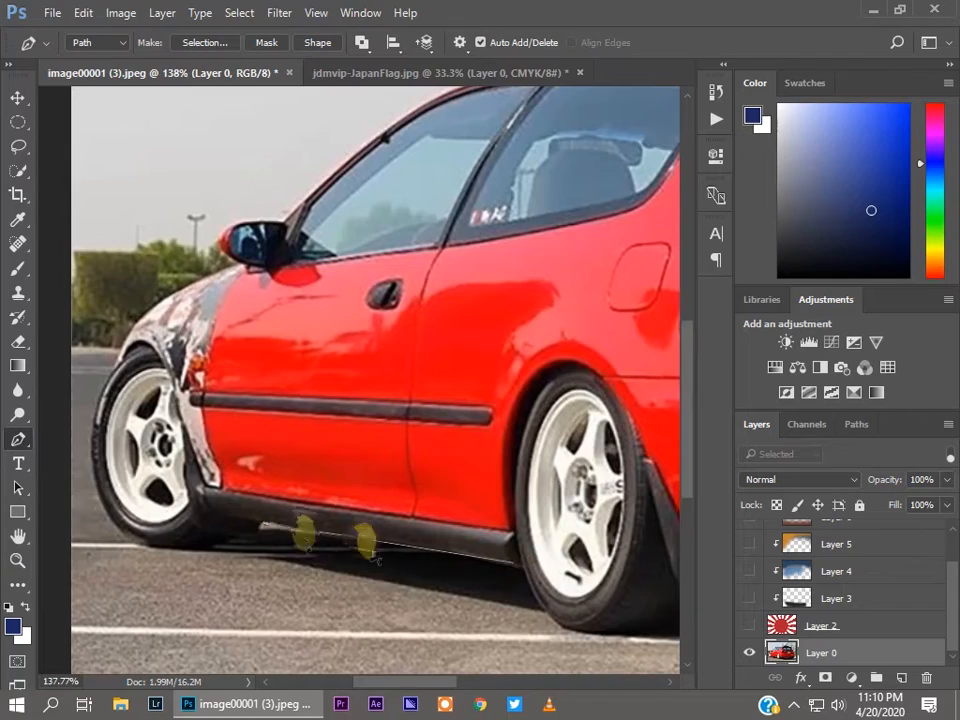
- Duplicate Layer 0 and continue the path along the side skirt up to the near rear wheel
{"action": "scroll", "coordinate": [290, 535], "scroll_direction": "up", "scroll_amount": 10}
{"action": "key", "text": "ctrl+j"}
{"action": "scroll", "coordinate": [409, 485], "scroll_direction": "down", "scroll_amount": 8}
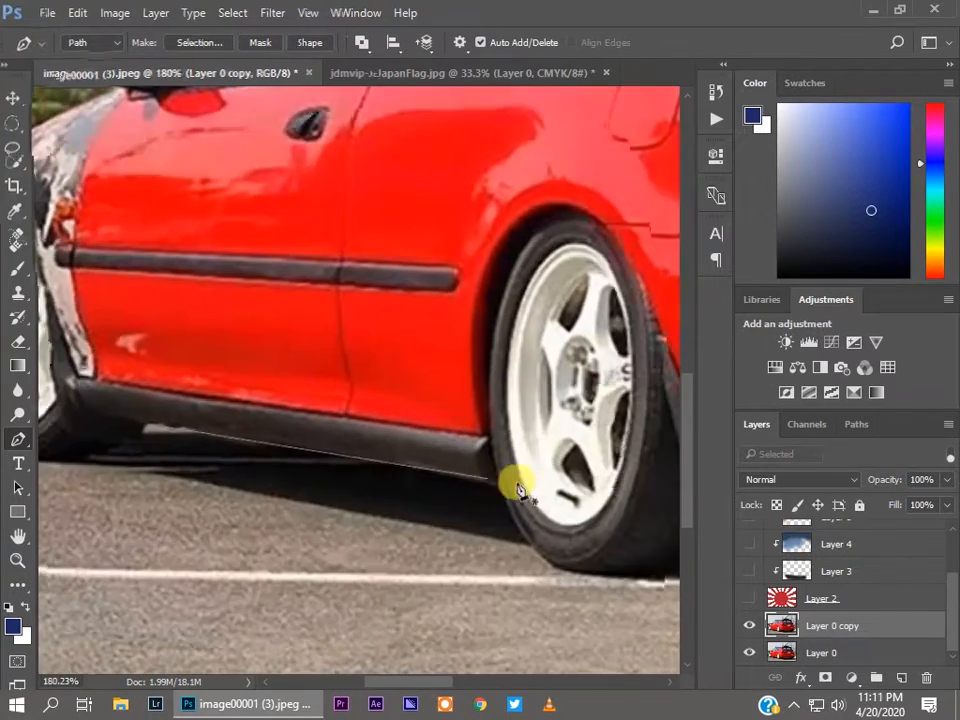
{"action": "left_click_drag", "start_coordinate": [367, 683], "coordinate": [351, 684]}
{"action": "key", "text": "ctrl+z"}
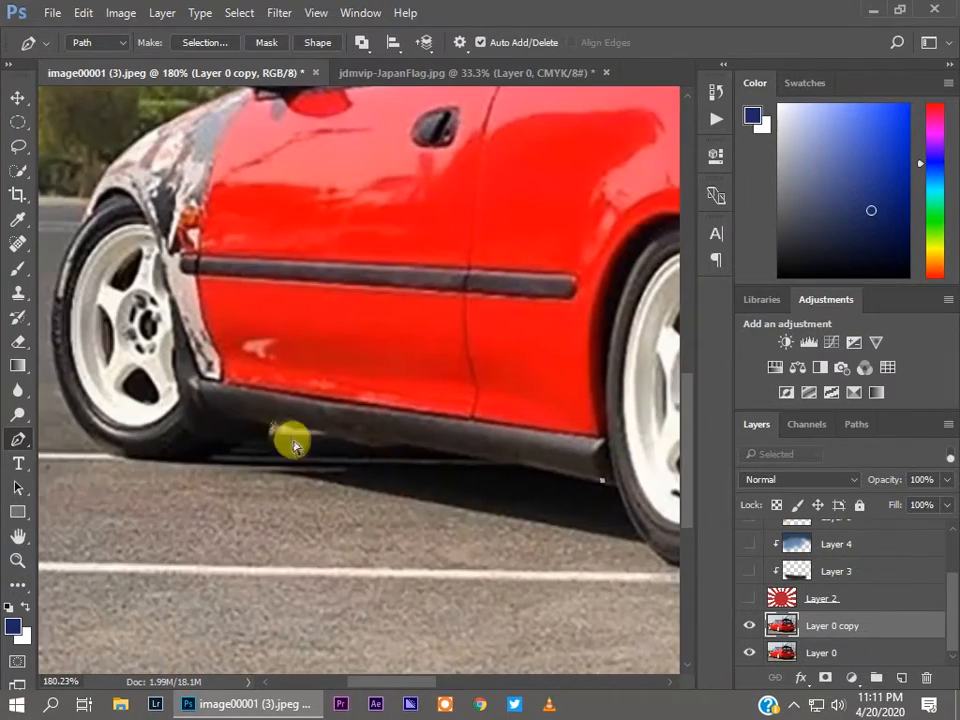
{"action": "left_click", "coordinate": [378, 489]}
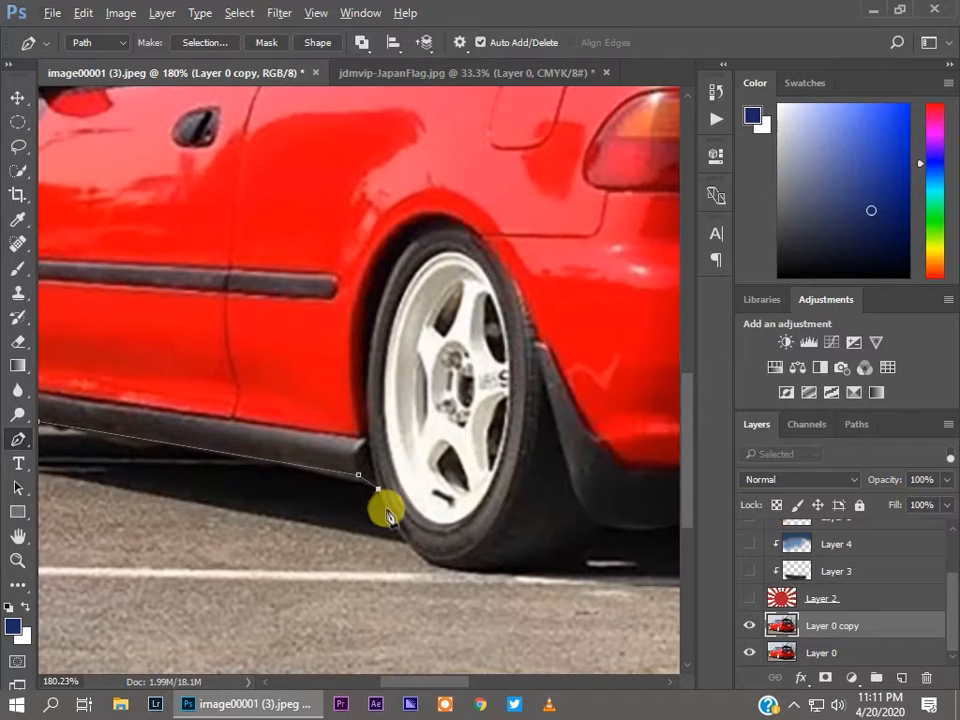
- Trace the path around the near rear tire and mud flap to the underside of the rear bumper
{"action": "left_click", "coordinate": [607, 527]}
{"action": "left_click_drag", "start_coordinate": [446, 682], "coordinate": [476, 682]}
{"action": "left_click_drag", "start_coordinate": [451, 529], "coordinate": [463, 523]}
{"action": "left_click", "coordinate": [481, 493]}
{"action": "left_click_drag", "start_coordinate": [472, 682], "coordinate": [492, 682]}
{"action": "left_click", "coordinate": [490, 503]}
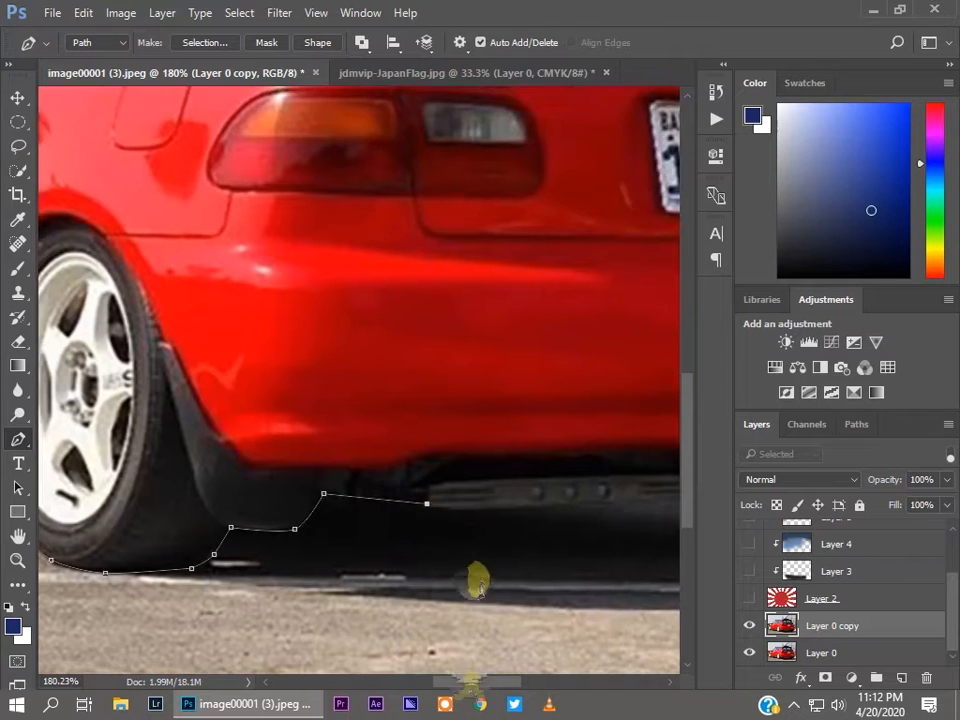
- Continue the path under the rear bumper and around the far rear tire below the exhaust
{"action": "scroll", "coordinate": [447, 520], "scroll_direction": "right", "scroll_amount": 5}
{"action": "left_click", "coordinate": [310, 500]}
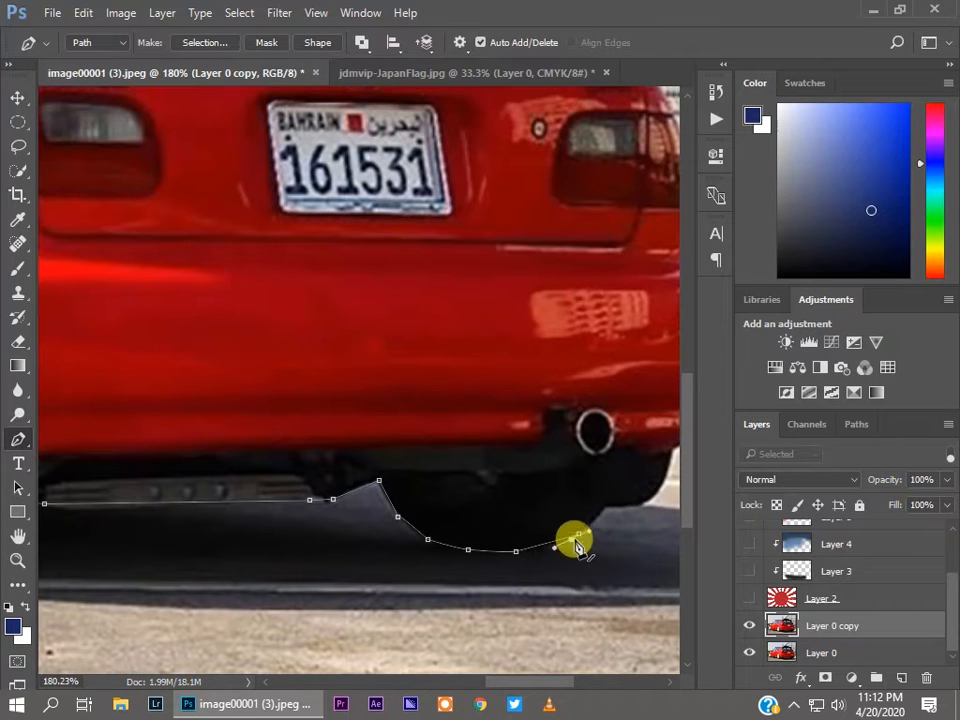
{"action": "scroll", "coordinate": [530, 515], "scroll_direction": "right", "scroll_amount": 3}
{"action": "left_click", "coordinate": [448, 500]}
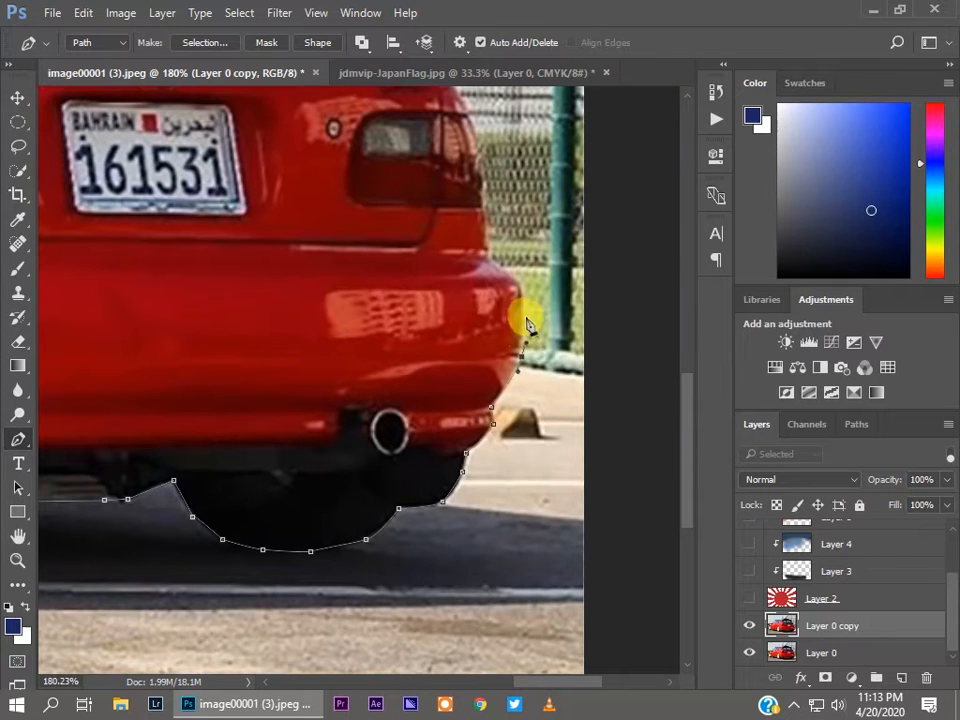
- Trace the path up the far edge of the bumper, tail light and rear window to the spoiler tip
{"action": "scroll", "coordinate": [524, 350], "scroll_direction": "up", "scroll_amount": 3}
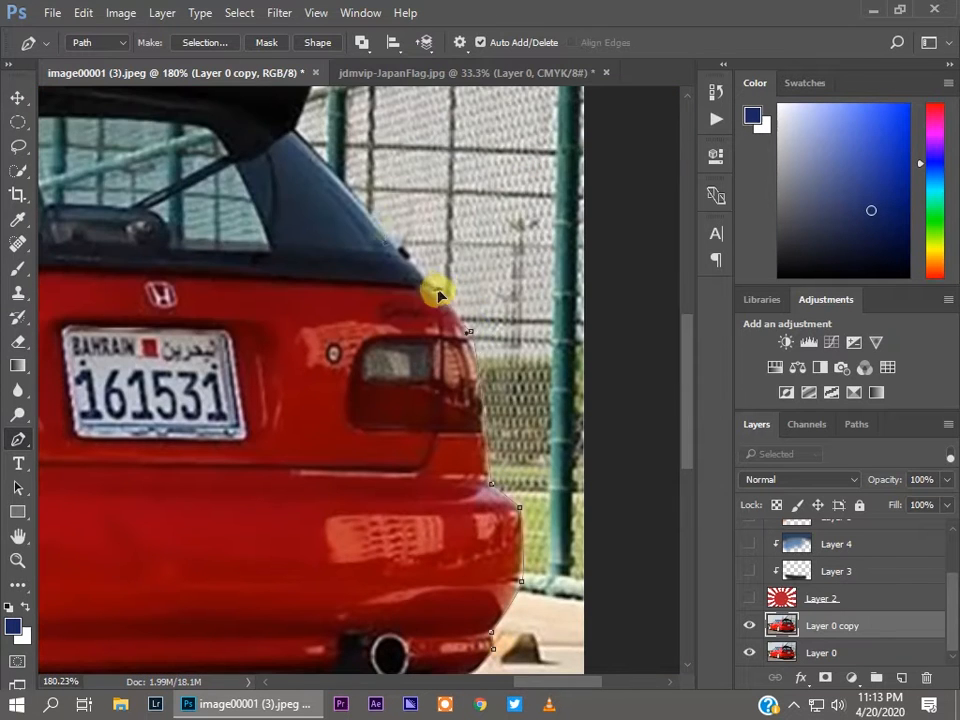
{"action": "scroll", "coordinate": [440, 292], "scroll_direction": "up", "scroll_amount": 3}
{"action": "scroll", "coordinate": [480, 340], "scroll_direction": "left", "scroll_amount": 3}
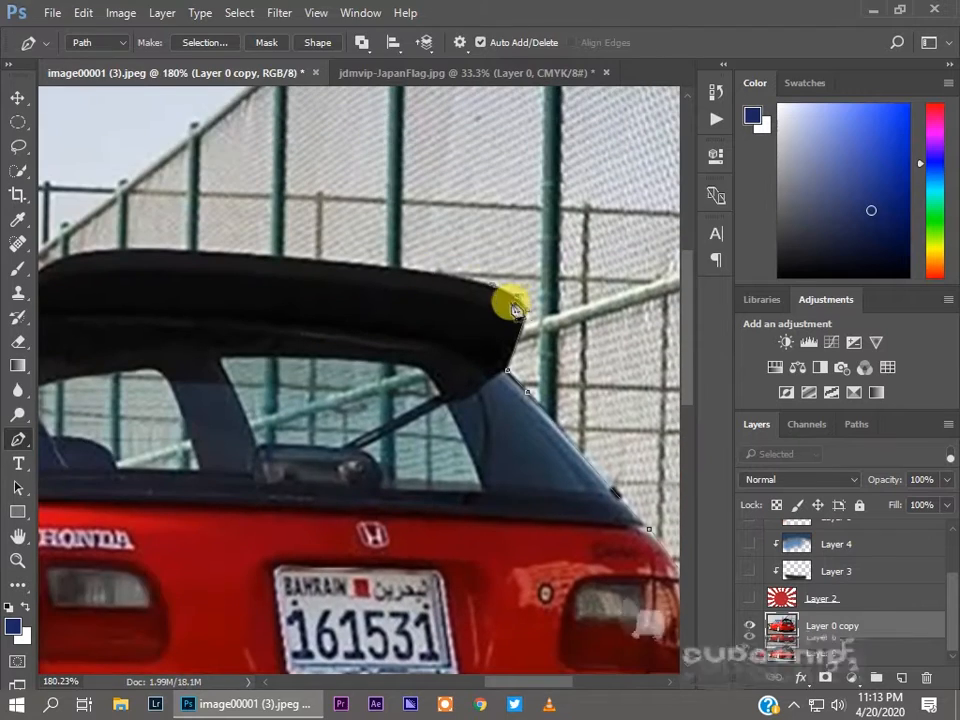
- Trace the path over the top edge of the rear spoiler and around its near end to the roof
{"action": "scroll", "coordinate": [465, 270], "scroll_direction": "up", "scroll_amount": 4}
{"action": "left_click", "coordinate": [311, 261]}
{"action": "left_click", "coordinate": [157, 250]}
{"action": "left_click_drag", "start_coordinate": [555, 682], "coordinate": [460, 682]}
{"action": "left_click", "coordinate": [298, 231]}
{"action": "left_click", "coordinate": [163, 234]}
{"action": "scroll", "coordinate": [410, 307], "scroll_direction": "left", "scroll_amount": 3}
{"action": "left_click", "coordinate": [299, 278]}
{"action": "left_click", "coordinate": [134, 391]}
{"action": "left_click", "coordinate": [488, 349]}
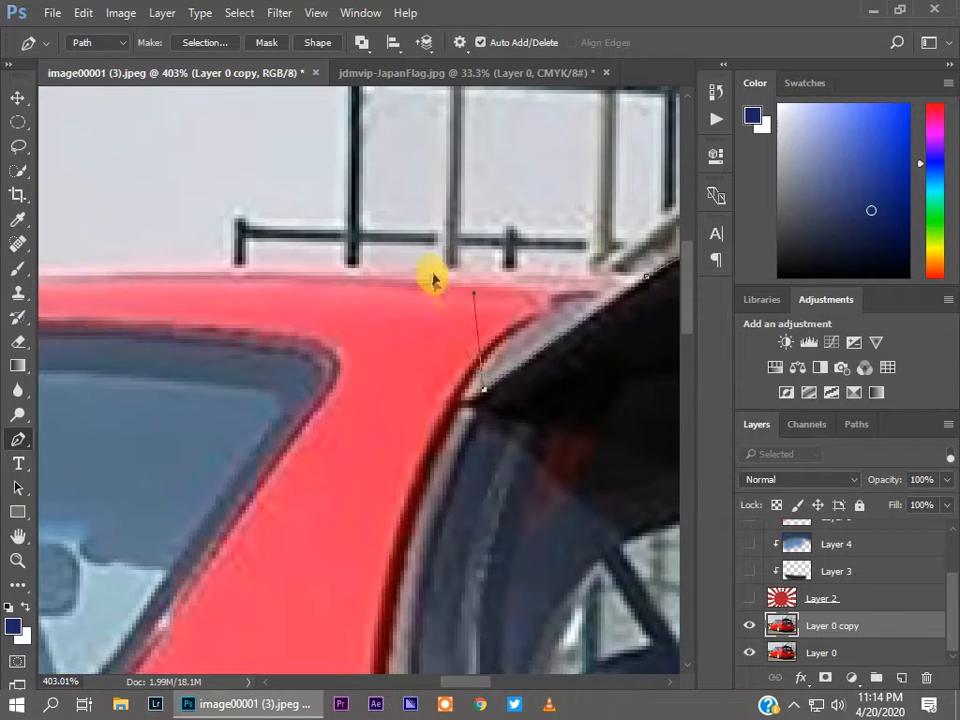
- Trace the path along the roofline and down the front pillar above the door window
{"action": "left_click_drag", "start_coordinate": [375, 277], "coordinate": [138, 269]}
{"action": "left_click_drag", "start_coordinate": [477, 682], "coordinate": [452, 682]}
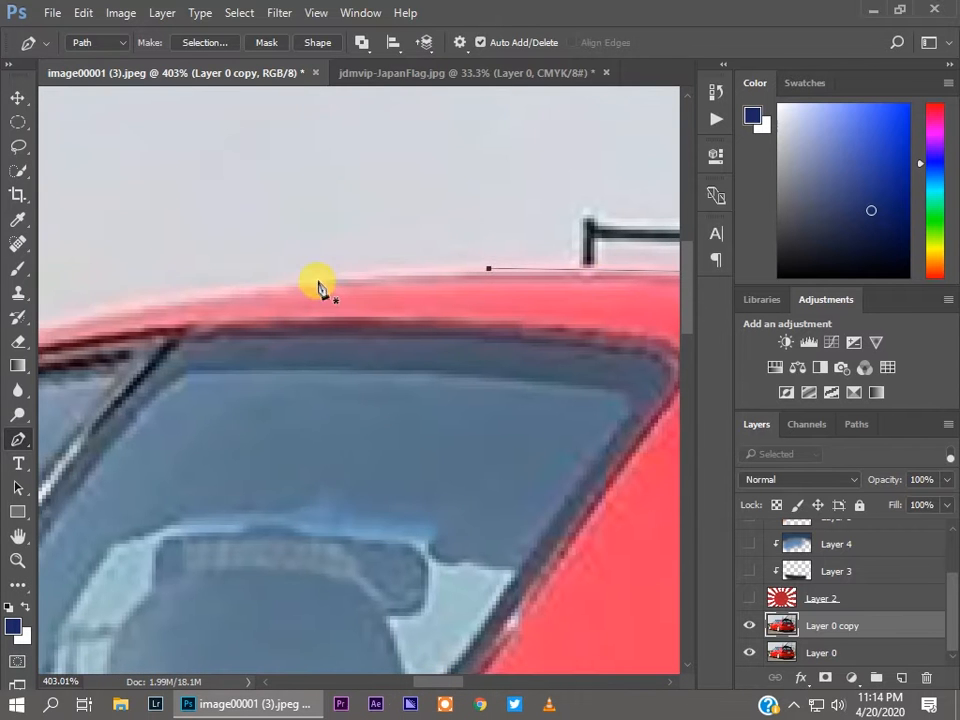
{"action": "scroll", "coordinate": [139, 318], "scroll_direction": "left", "scroll_amount": 5}
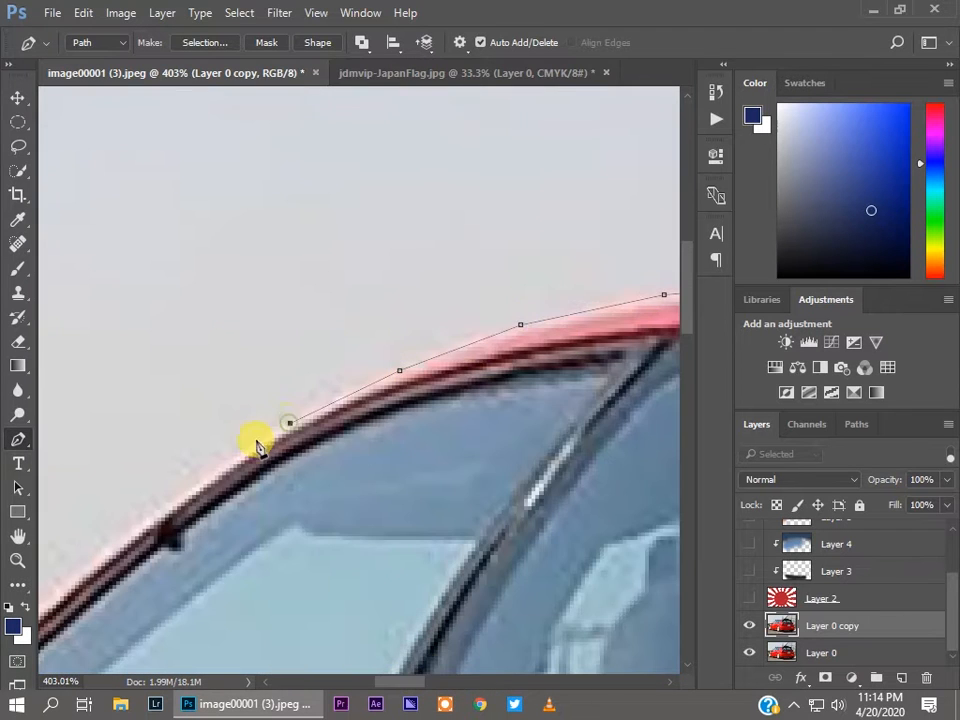
{"action": "left_click", "coordinate": [291, 425]}
{"action": "scroll", "coordinate": [291, 425], "scroll_direction": "left", "scroll_amount": 3}
{"action": "scroll", "coordinate": [291, 425], "scroll_direction": "down", "scroll_amount": 2}
{"action": "left_click", "coordinate": [386, 330]}
{"action": "left_click", "coordinate": [285, 408]}
{"action": "scroll", "coordinate": [275, 420], "scroll_direction": "down", "scroll_amount": 4}
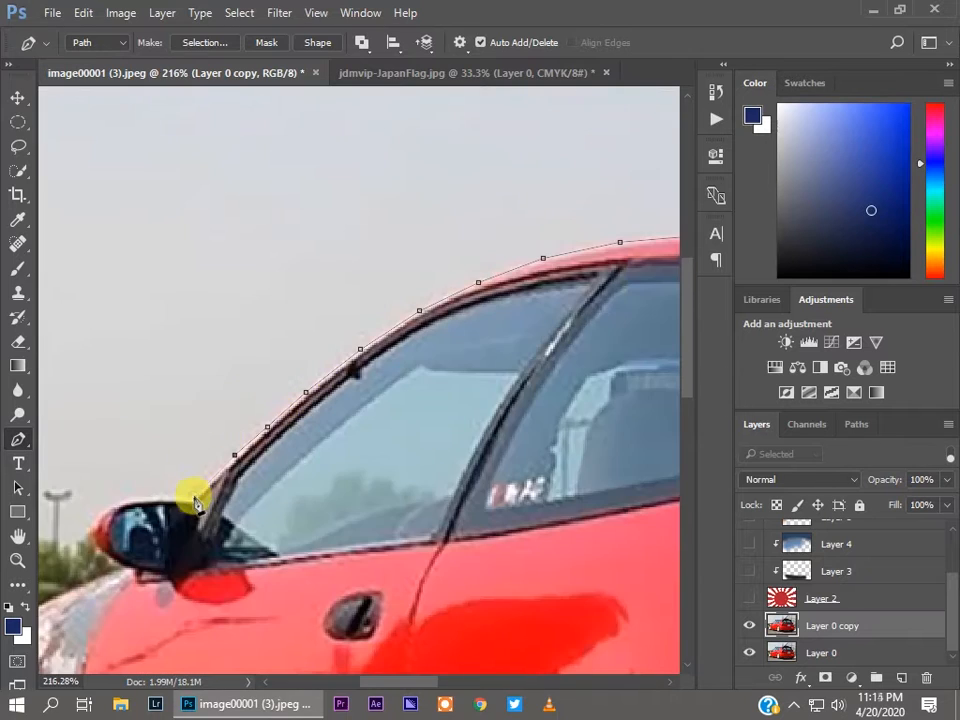
- Extend the path from the base of the front pillar around the top of the side mirror
{"action": "left_click", "coordinate": [196, 496]}
{"action": "scroll", "coordinate": [144, 498], "scroll_direction": "up", "scroll_amount": 6}
{"action": "left_click", "coordinate": [118, 496]}
{"action": "mouse_move", "coordinate": [370, 682]}
{"action": "left_mouse_down"}
{"action": "mouse_move", "coordinate": [343, 682]}
{"action": "mouse_move", "coordinate": [371, 682]}
{"action": "left_mouse_up"}
{"action": "scroll", "coordinate": [540, 588], "scroll_direction": "down", "scroll_amount": 3}
{"action": "left_click_drag", "start_coordinate": [553, 537], "coordinate": [555, 541]}
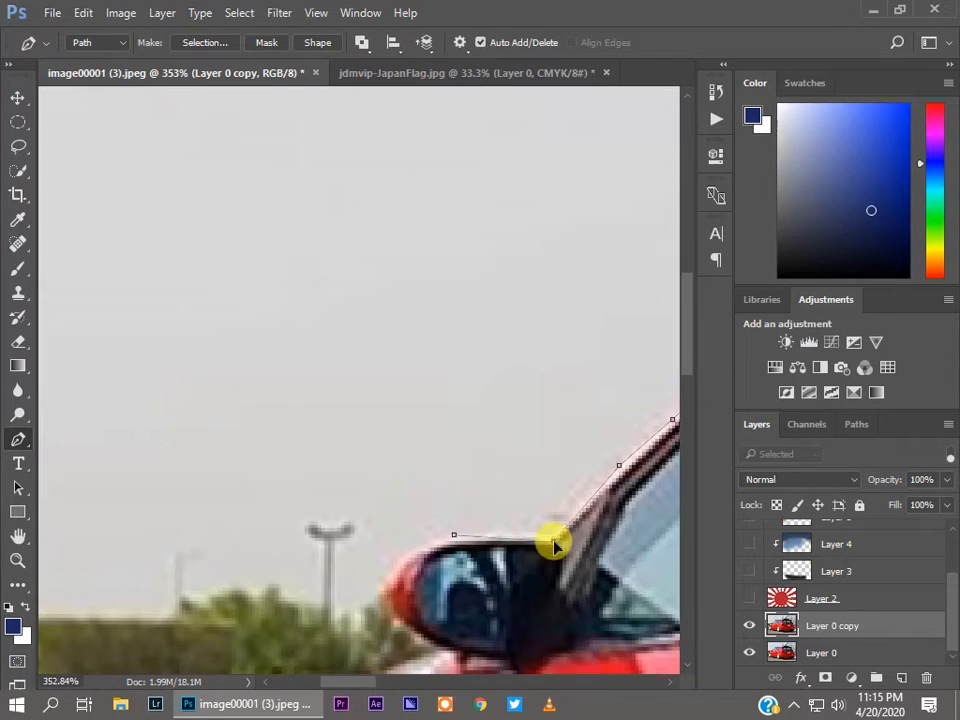
{"action": "scroll", "coordinate": [447, 652], "scroll_direction": "down", "scroll_amount": 2}
{"action": "left_click", "coordinate": [331, 543]}
{"action": "left_click", "coordinate": [263, 581]}
- Trace the path below the mirror and along the front fender down to the front tire
{"action": "scroll", "coordinate": [266, 580], "scroll_direction": "down", "scroll_amount": 2}
{"action": "scroll", "coordinate": [268, 540], "scroll_direction": "left", "scroll_amount": 1}
{"action": "scroll", "coordinate": [272, 480], "scroll_direction": "up", "scroll_amount": 2}
{"action": "scroll", "coordinate": [178, 540], "scroll_direction": "down", "scroll_amount": 3}
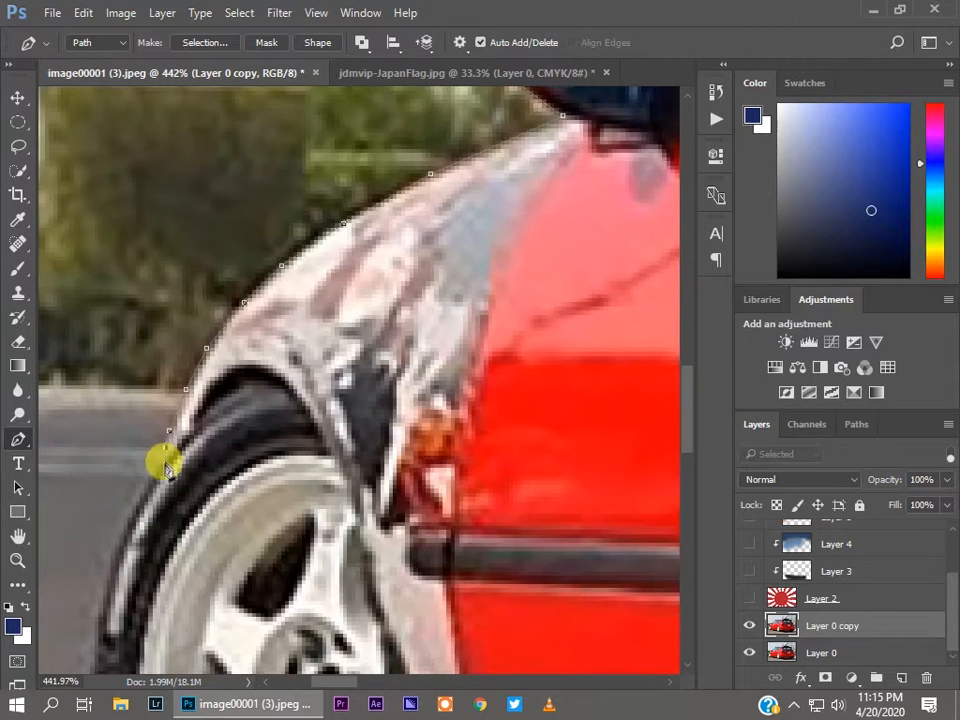
- Trace the path down the outer edge of the front tire
{"action": "left_click_drag", "start_coordinate": [107, 570], "coordinate": [108, 569]}
{"action": "scroll", "coordinate": [115, 580], "scroll_direction": "down", "scroll_amount": 4}
{"action": "left_click", "coordinate": [99, 343]}
{"action": "left_click", "coordinate": [90, 417]}
{"action": "left_click", "coordinate": [90, 484]}
{"action": "left_click", "coordinate": [99, 541]}
{"action": "left_click", "coordinate": [115, 594]}
{"action": "scroll", "coordinate": [131, 580], "scroll_direction": "down", "scroll_amount": 3}
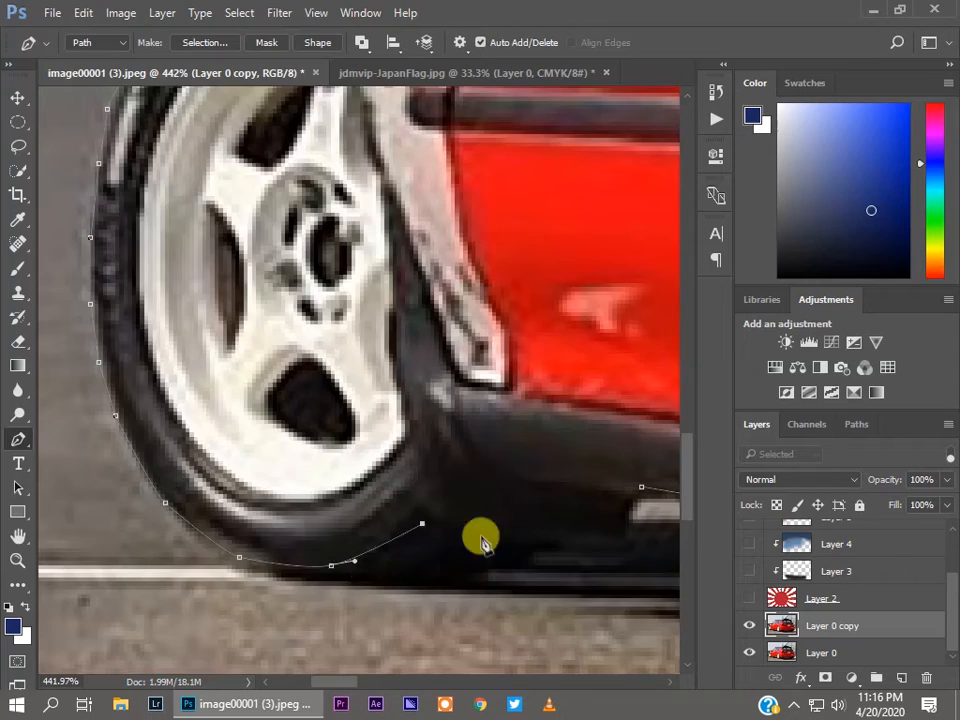
- Finish the car outline under the front tire and side skirt, closing the path at its starting point
{"action": "scroll", "coordinate": [594, 488], "scroll_direction": "down", "scroll_amount": 5}
{"action": "left_click", "coordinate": [594, 485]}
{"action": "scroll", "coordinate": [620, 508], "scroll_direction": "right", "scroll_amount": 1}
{"action": "scroll", "coordinate": [582, 476], "scroll_direction": "up", "scroll_amount": 6}
{"action": "left_click", "coordinate": [493, 500]}
{"action": "left_click", "coordinate": [501, 456]}
{"action": "left_click", "coordinate": [511, 439]}
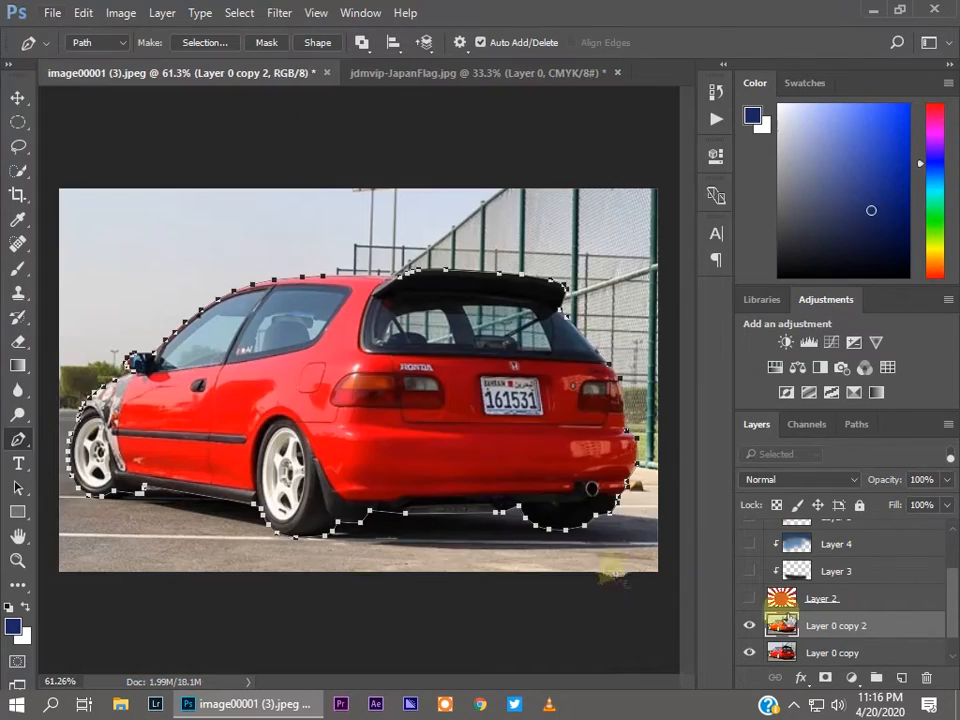
- Convert the car path into a selection and copy the selected car onto its own layer
{"action": "left_click", "coordinate": [825, 678]}
{"action": "right_click", "coordinate": [440, 262]}
{"action": "left_click", "coordinate": [489, 349]}
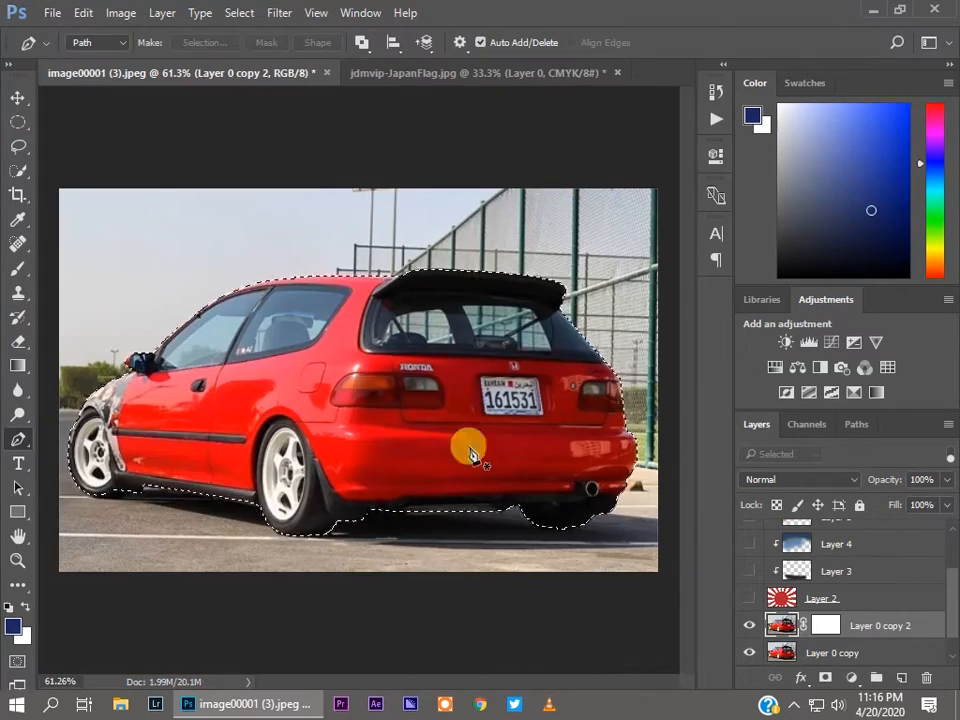
{"action": "key", "text": "ctrl+j"}
- Delete the Layer 0 copy and Layer 0 copy 2 layers and hide the original Layer 0 photo
{"action": "left_click", "coordinate": [822, 653]}
{"action": "key", "text": "Delete"}
{"action": "key", "text": "Delete"}
{"action": "left_click", "coordinate": [749, 652]}
{"action": "scroll", "coordinate": [750, 550], "scroll_direction": "up", "scroll_amount": 1}
- Place the car cutout layer above Layer 3 and show the flag background and the hidden shading layers
{"action": "left_click_drag", "start_coordinate": [822, 634], "coordinate": [851, 618]}
{"action": "left_click", "coordinate": [749, 634]}
{"action": "left_click", "coordinate": [749, 580]}
{"action": "left_click", "coordinate": [749, 598]}
{"action": "left_click", "coordinate": [749, 571]}
{"action": "left_click", "coordinate": [749, 560]}
{"action": "left_click", "coordinate": [749, 534]}
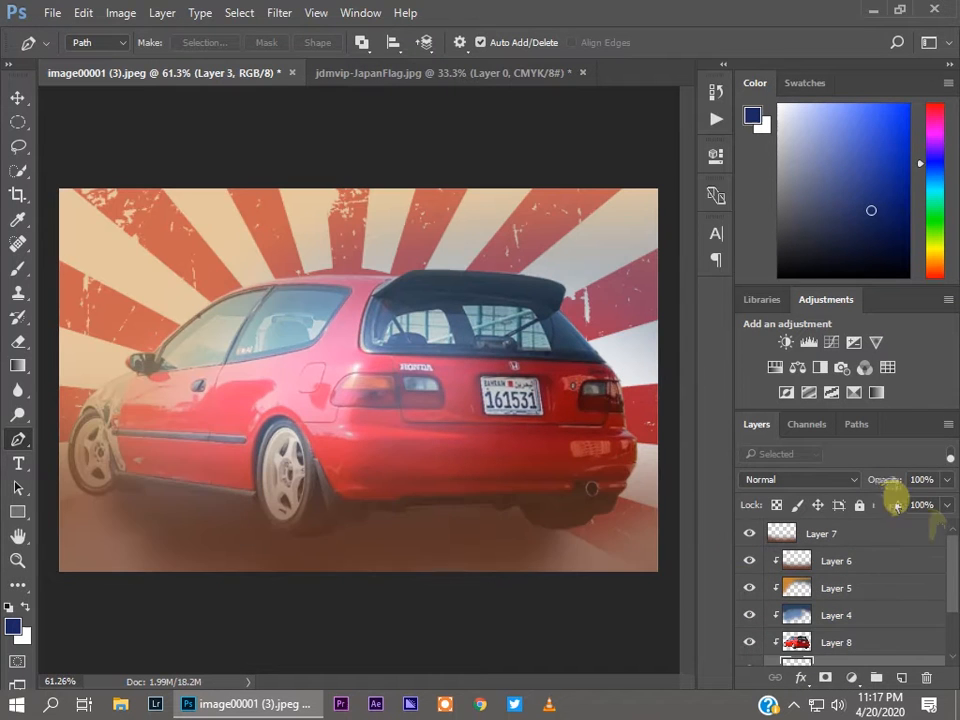
- Delete the color overlay layers, Layer 4 through Layer 7, above the car cutout
{"action": "left_click_drag", "start_coordinate": [884, 481], "coordinate": [838, 488]}
{"action": "left_click", "coordinate": [842, 562]}
{"action": "left_click", "coordinate": [850, 537]}
{"action": "scroll", "coordinate": [857, 582], "scroll_direction": "down", "scroll_amount": 4}
{"action": "left_click", "coordinate": [852, 546], "text": "shift"}
{"action": "key", "text": "Delete"}
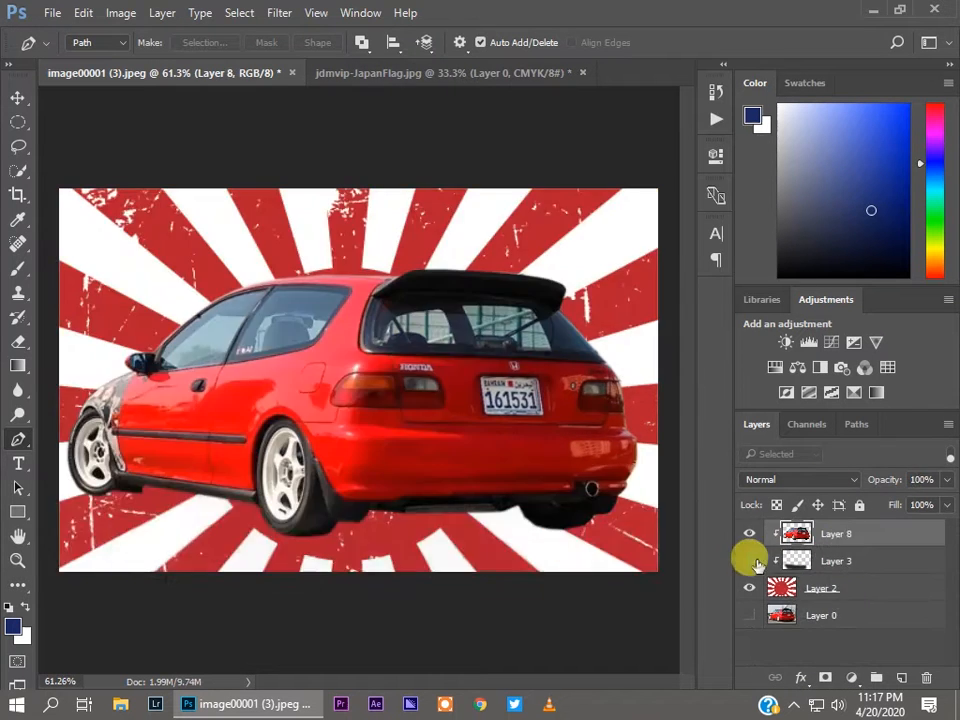
- Reposition the Layer 3 shadow at 81% opacity and move the car down toward the lower corner of the flag
{"action": "key", "text": "v"}
{"action": "left_click", "coordinate": [814, 562]}
{"action": "left_click_drag", "start_coordinate": [376, 547], "coordinate": [509, 538]}
{"action": "left_click_drag", "start_coordinate": [888, 482], "coordinate": [910, 478]}
{"action": "left_click_drag", "start_coordinate": [403, 407], "coordinate": [445, 450]}
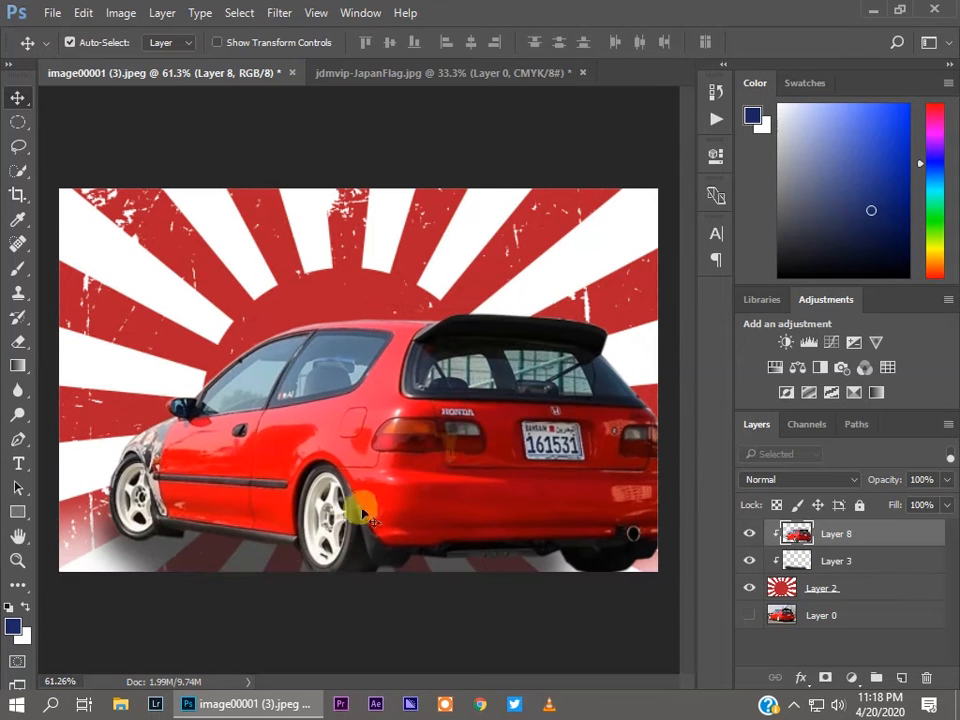
- Add a new layer clipped to the Layer 2 flag, beneath the shadow layer, and switch to the Brush tool
{"action": "left_click", "coordinate": [890, 588]}
{"action": "left_click", "coordinate": [901, 678]}
{"action": "right_click", "coordinate": [853, 589]}
{"action": "left_click", "coordinate": [880, 596]}
{"action": "key", "text": "b"}
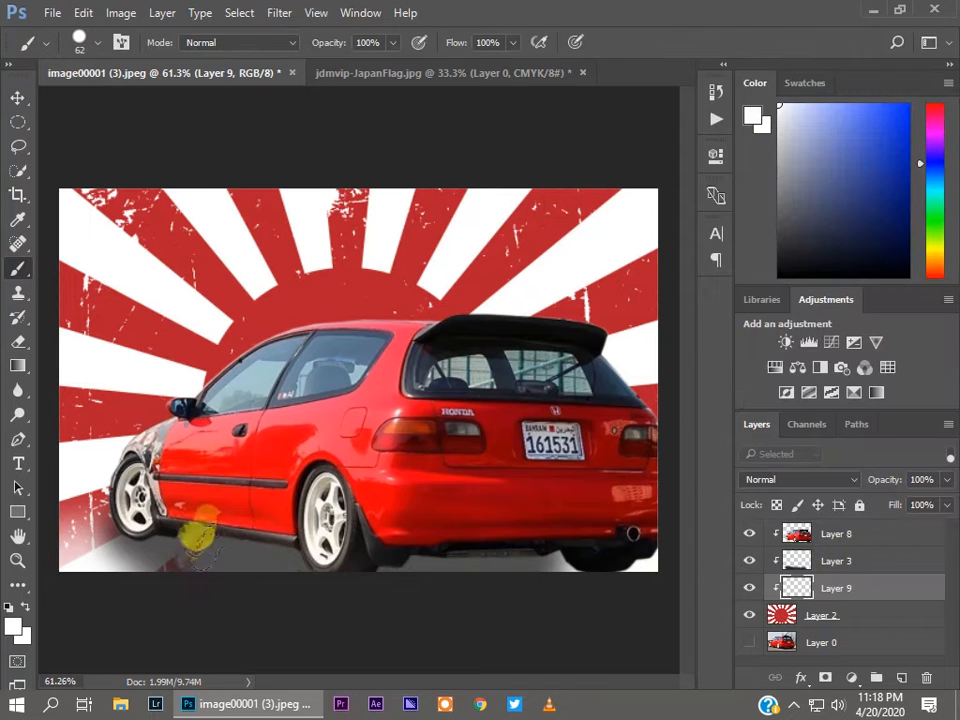
- Paint a dark grey shadow around the front wheel and under the car on Layer 3, and soften it with a blur filter
{"action": "key", "text": "alt+bracketright"}
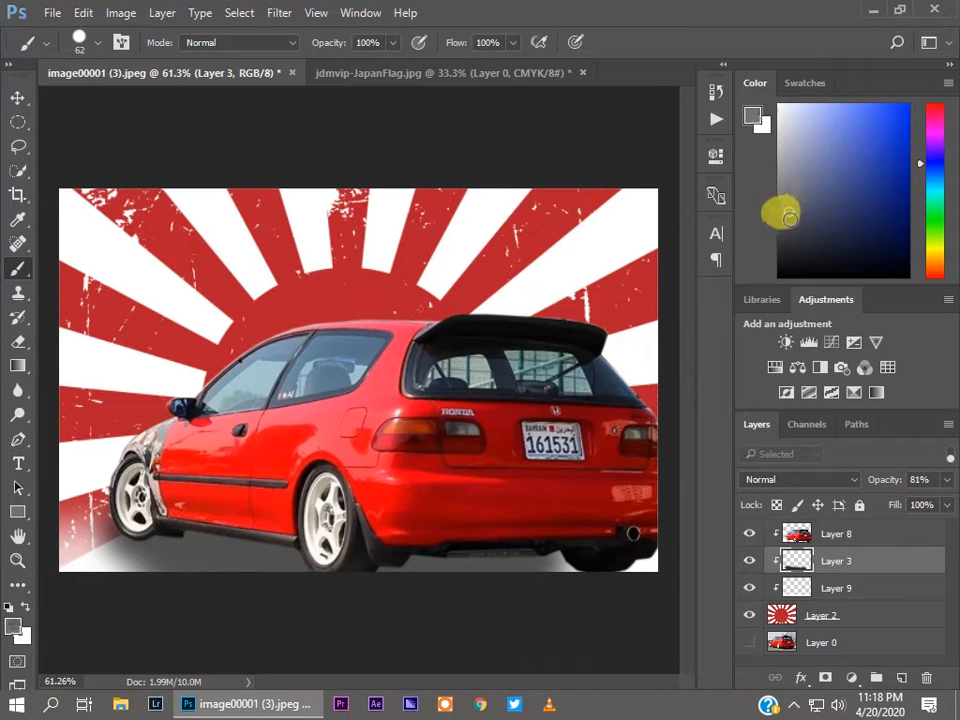
{"action": "left_click", "coordinate": [279, 13]}
{"action": "left_click", "coordinate": [198, 520]}
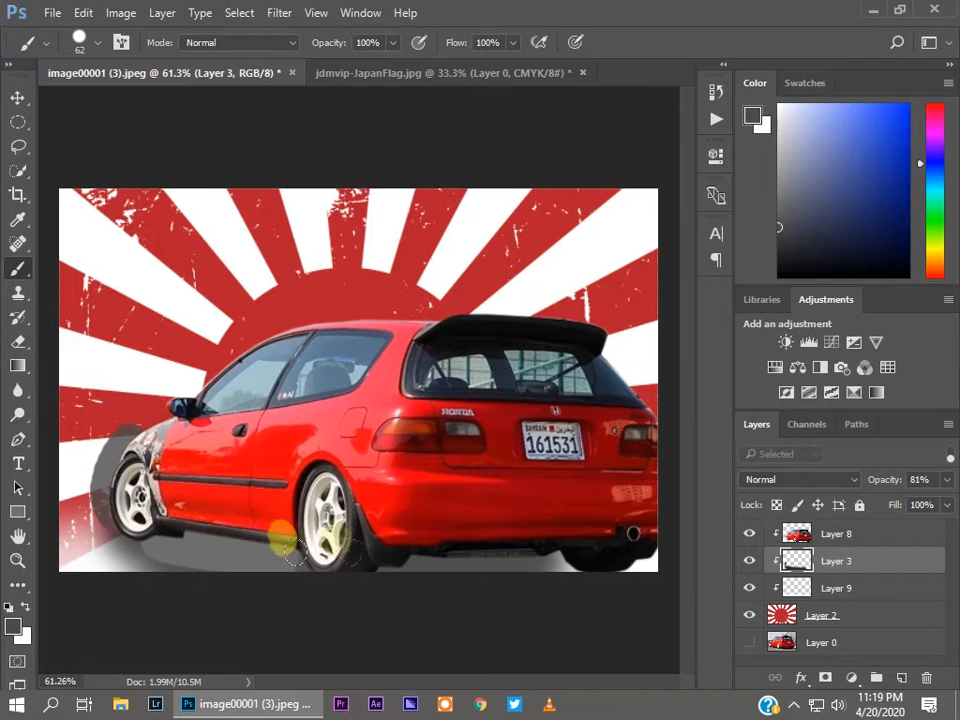
{"action": "left_click", "coordinate": [279, 13]}
{"action": "left_click", "coordinate": [510, 293]}
{"action": "left_click", "coordinate": [583, 165]}
- Pick a deep blue foreground color and add a new layer above the car cutout
{"action": "left_click_drag", "start_coordinate": [878, 157], "coordinate": [908, 167]}
{"action": "left_click", "coordinate": [837, 534]}
{"action": "left_click", "coordinate": [901, 678]}
- Give the brush a soft round tip with a size of 1457 px
{"action": "left_click", "coordinate": [97, 43]}
{"action": "left_click", "coordinate": [184, 103]}
{"action": "left_click", "coordinate": [97, 43]}
{"action": "left_click", "coordinate": [203, 103]}
{"action": "left_click", "coordinate": [97, 43]}
{"action": "left_click", "coordinate": [95, 44]}
{"action": "left_click_drag", "start_coordinate": [213, 147], "coordinate": [102, 147]}
{"action": "left_click", "coordinate": [92, 46]}
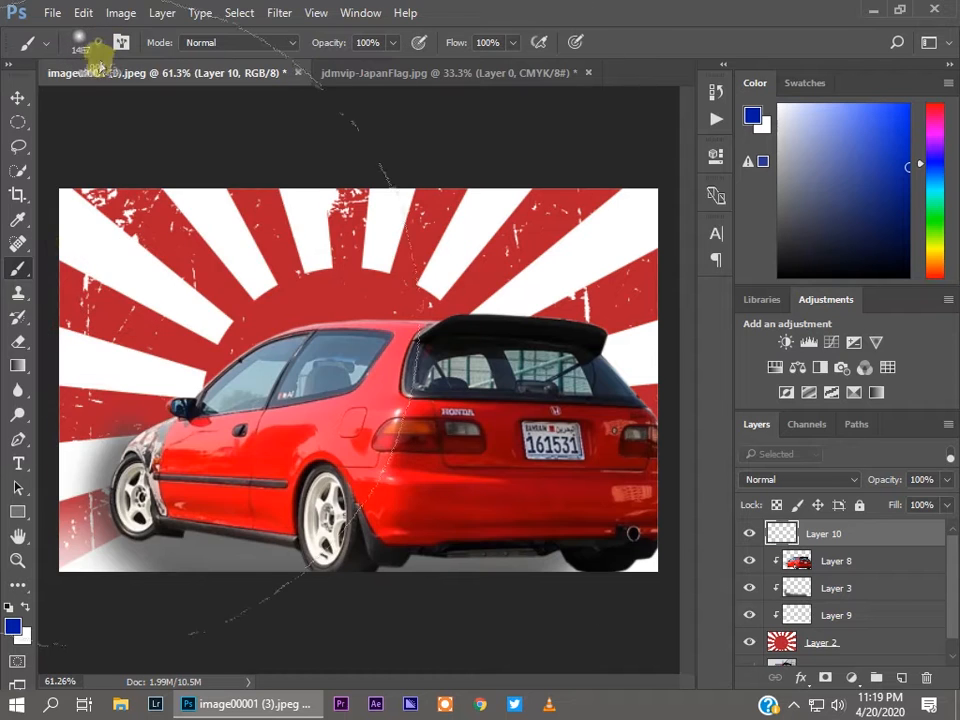
{"action": "left_click", "coordinate": [150, 195]}
{"action": "left_click_drag", "start_coordinate": [824, 486], "coordinate": [820, 486]}
{"action": "left_click_drag", "start_coordinate": [934, 247], "coordinate": [929, 195]}
{"action": "left_click", "coordinate": [148, 140]}
{"action": "key", "text": "ctrl+alt+z"}
{"action": "key", "text": "ctrl+alt+z"}
{"action": "key", "text": "ctrl+alt+z"}
{"action": "left_click", "coordinate": [138, 180]}
{"action": "mouse_move", "coordinate": [900, 480]}
{"action": "left_mouse_down"}
{"action": "mouse_move", "coordinate": [879, 471]}
{"action": "mouse_move", "coordinate": [860, 478]}
{"action": "left_mouse_up"}
{"action": "type", "text": "5"}
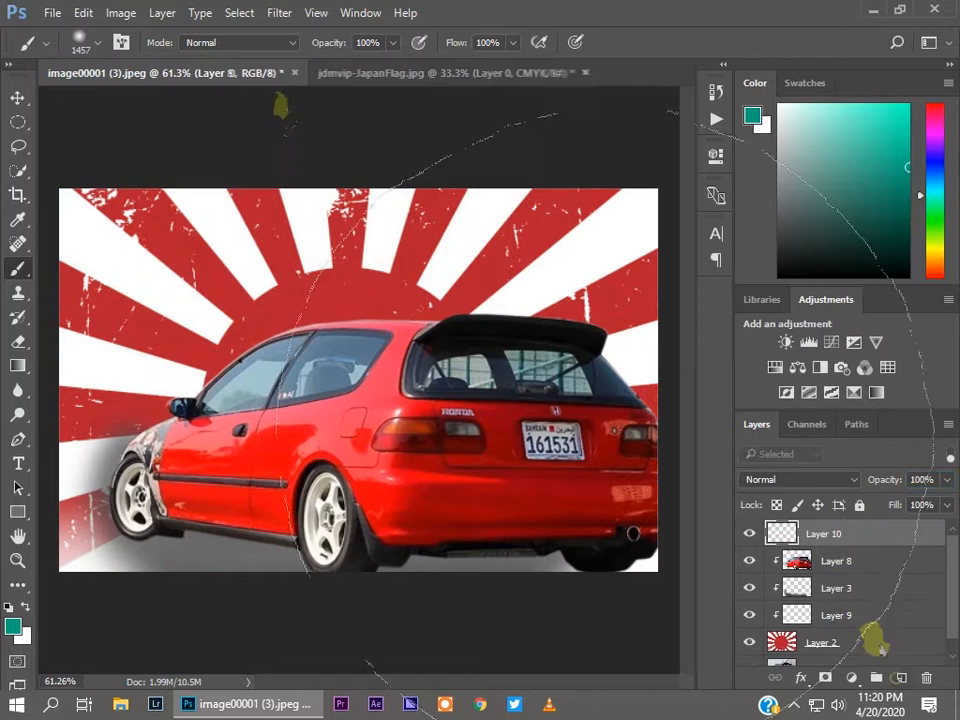
- Grade the car cutout layer with the Camera Raw Filter, adjusting its temperature, highlights, whites and blacks
{"action": "left_click", "coordinate": [279, 12]}
{"action": "left_click", "coordinate": [343, 100]}
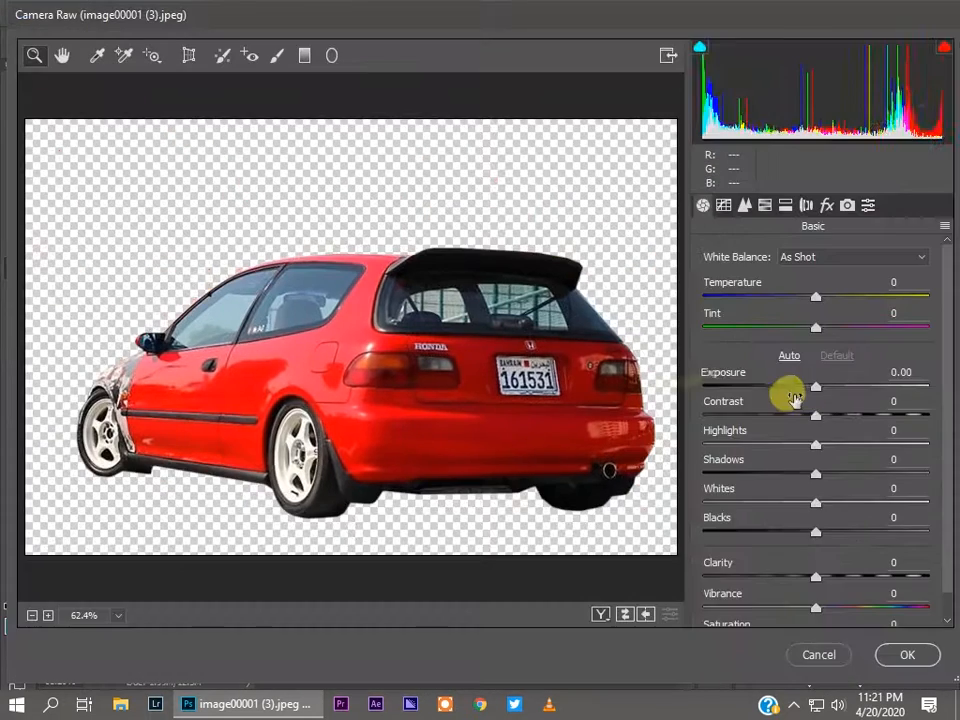
{"action": "left_click_drag", "start_coordinate": [789, 396], "coordinate": [814, 386]}
{"action": "left_click_drag", "start_coordinate": [816, 297], "coordinate": [823, 330]}
{"action": "scroll", "coordinate": [820, 450], "scroll_direction": "down", "scroll_amount": 2}
{"action": "left_click_drag", "start_coordinate": [816, 506], "coordinate": [801, 507]}
{"action": "left_click_drag", "start_coordinate": [816, 477], "coordinate": [801, 449]}
{"action": "left_click_drag", "start_coordinate": [816, 419], "coordinate": [834, 421]}
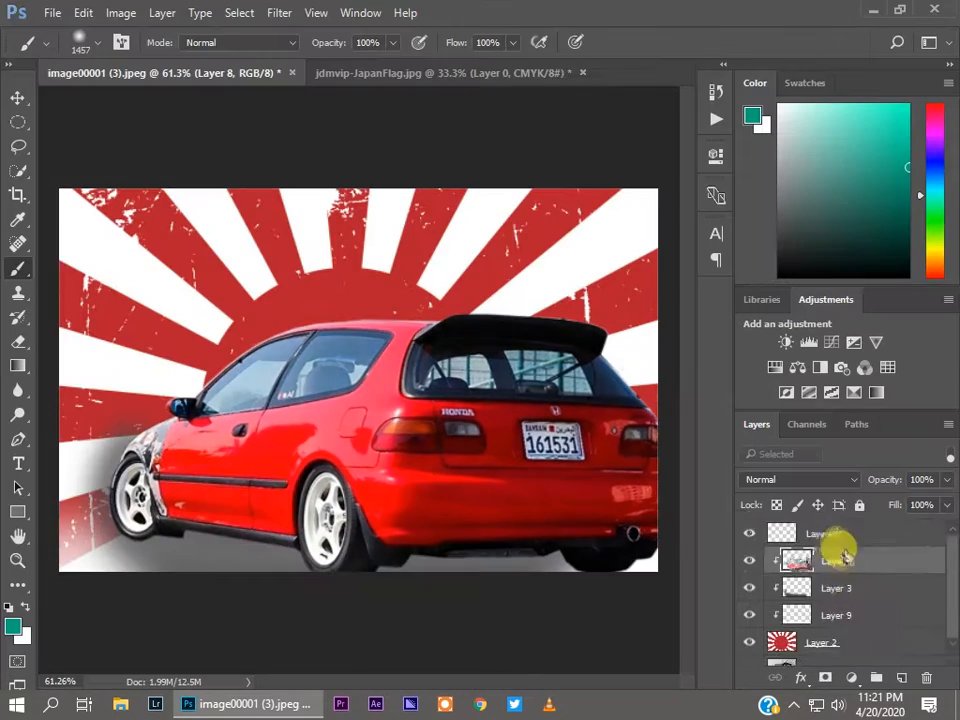
- Trace the see-through pane of the rear window behind the headrest with the Pen and turn the path into a selection
{"action": "scroll", "coordinate": [583, 390], "scroll_direction": "up", "scroll_amount": 2}
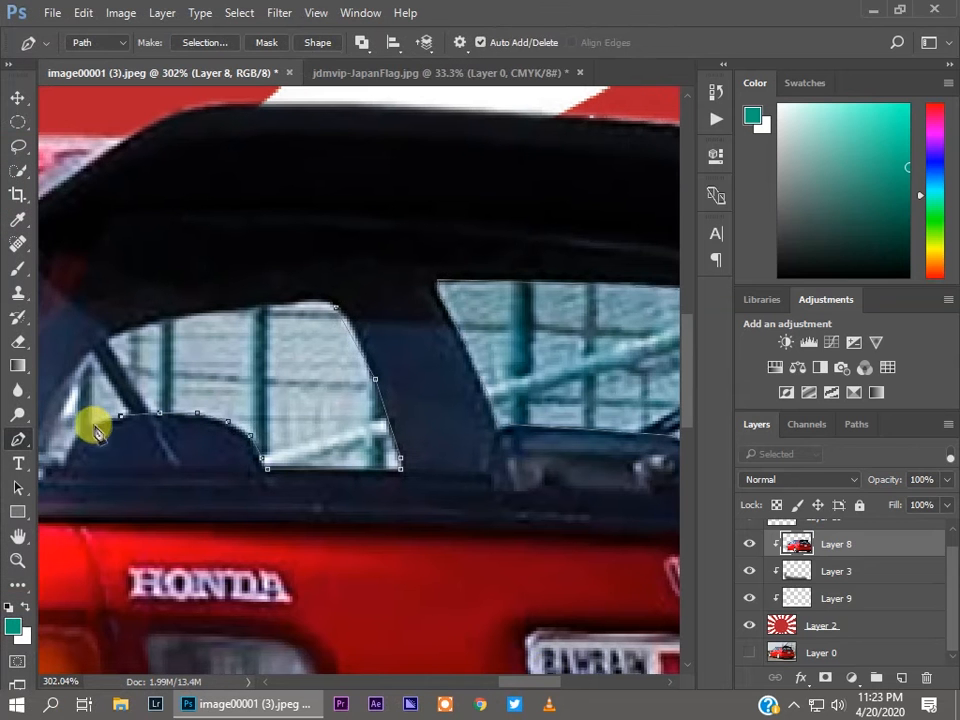
{"action": "left_click_drag", "start_coordinate": [70, 475], "coordinate": [330, 472]}
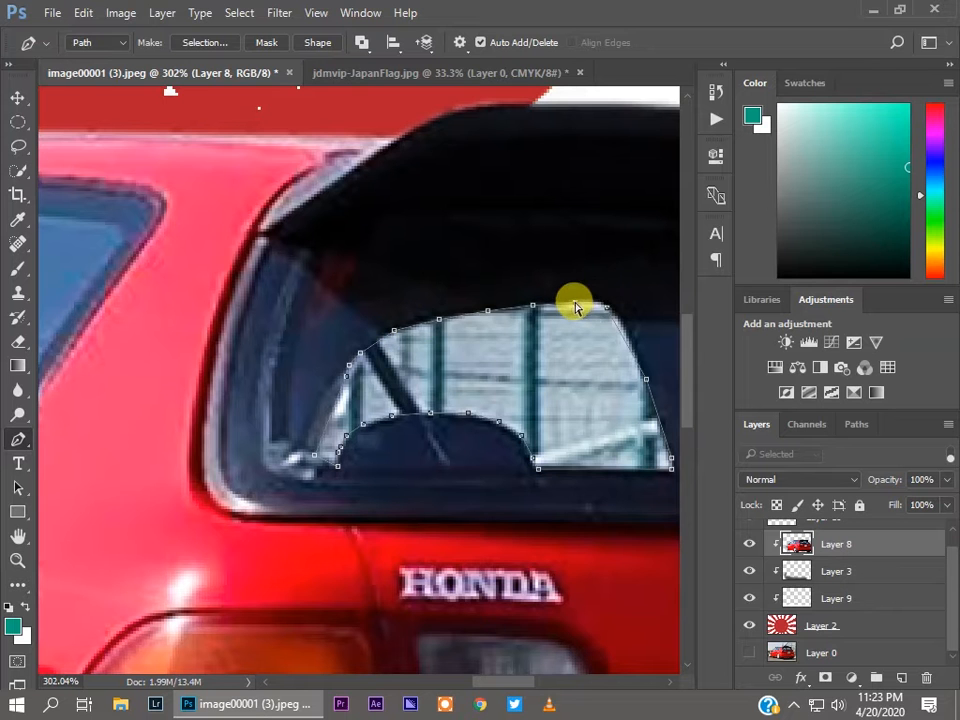
{"action": "right_click", "coordinate": [511, 382]}
{"action": "left_click", "coordinate": [562, 350]}
{"action": "key", "text": "Return"}
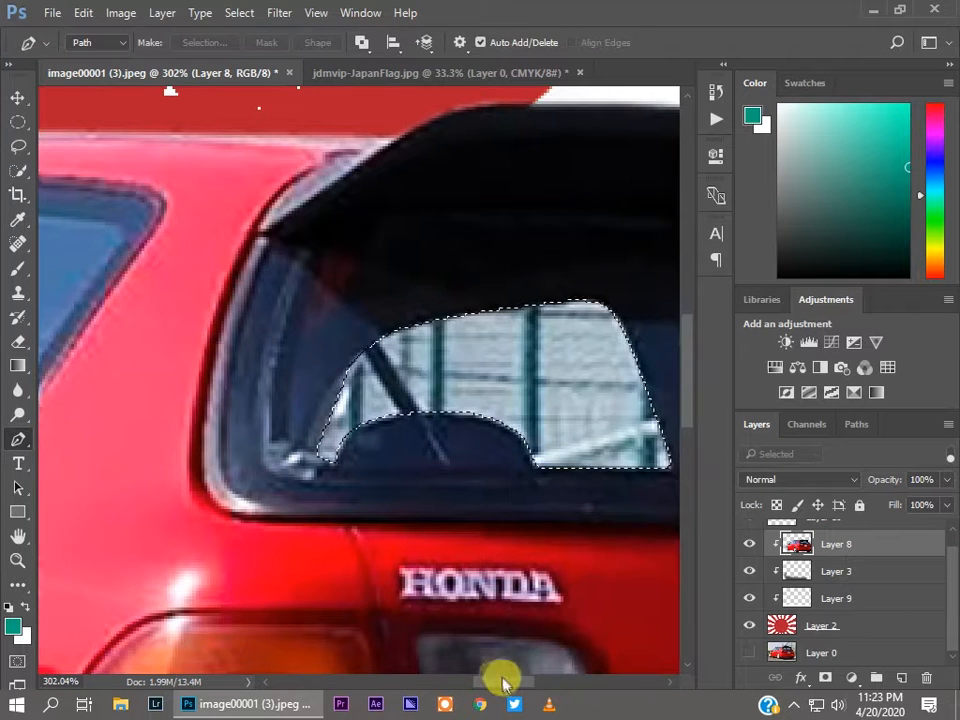
- Trace the other see-through pane of the rear window around the wiper housing with the Pen on Layer 8
{"action": "left_click_drag", "start_coordinate": [495, 682], "coordinate": [519, 682]}
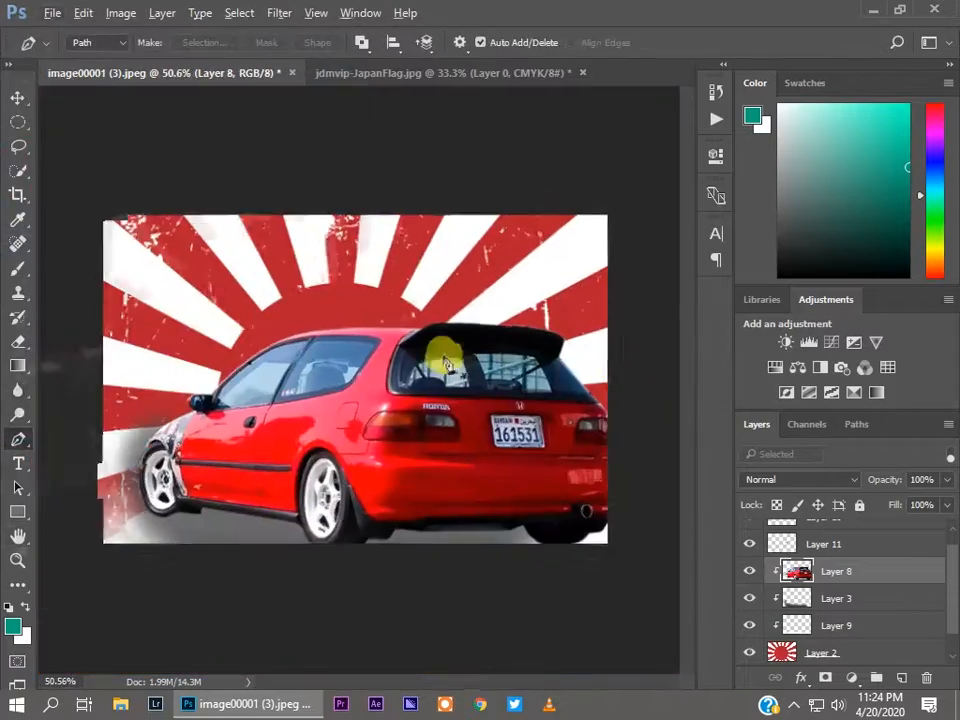
{"action": "scroll", "coordinate": [439, 411], "scroll_direction": "up", "scroll_amount": 8}
{"action": "left_click", "coordinate": [441, 350]}
{"action": "left_click", "coordinate": [496, 476]}
{"action": "left_click_drag", "start_coordinate": [535, 682], "coordinate": [551, 682]}
{"action": "left_click", "coordinate": [476, 480]}
{"action": "left_click", "coordinate": [518, 488]}
{"action": "scroll", "coordinate": [605, 560], "scroll_direction": "right", "scroll_amount": 3}
{"action": "left_click", "coordinate": [472, 547]}
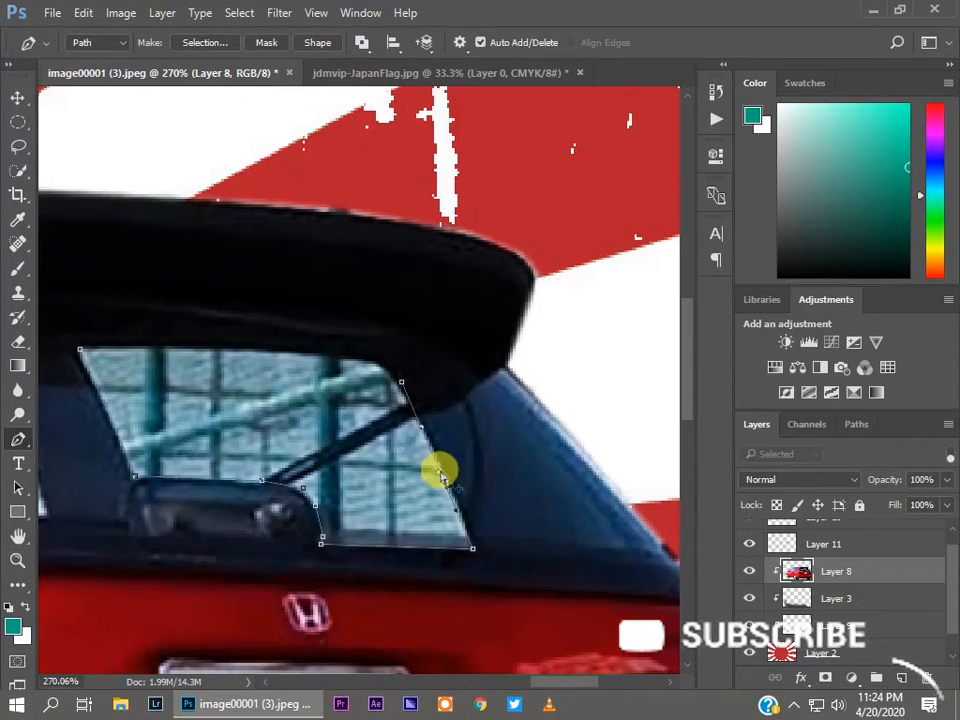
- Close the path around the second rear window pane and convert it into a selection
{"action": "left_click", "coordinate": [137, 478]}
{"action": "right_click", "coordinate": [197, 428]}
{"action": "left_click", "coordinate": [265, 347]}
{"action": "left_click", "coordinate": [584, 193]}
{"action": "right_click", "coordinate": [221, 425]}
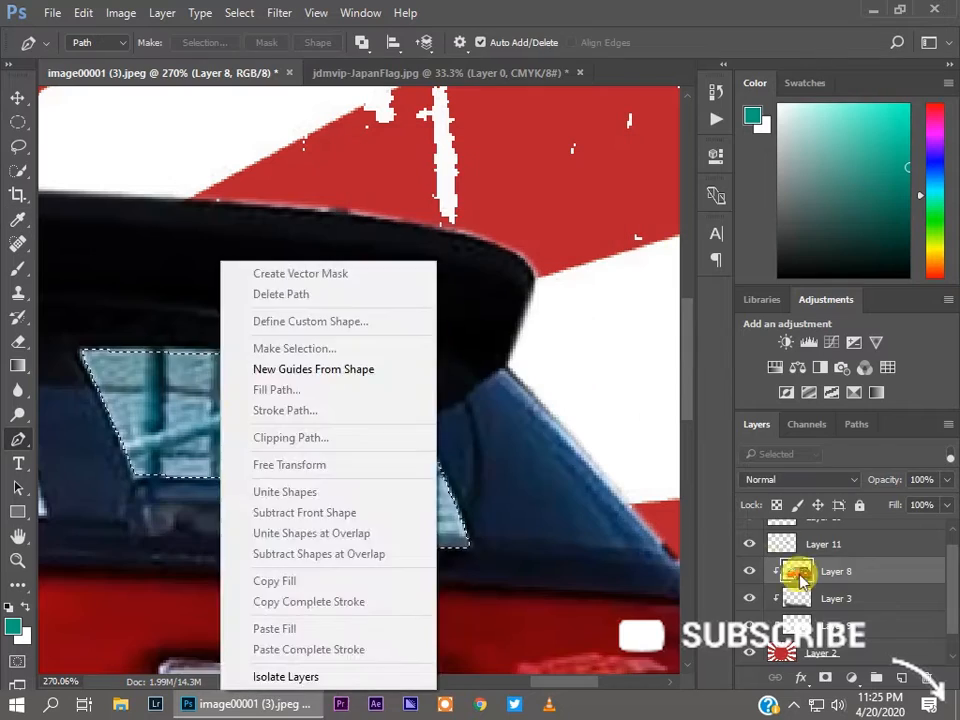
- Try adding a layer mask to Layer 8 from the rear window pane selection
{"action": "left_click", "coordinate": [804, 574]}
{"action": "left_click", "coordinate": [826, 678]}
{"action": "right_click", "coordinate": [838, 568]}
{"action": "left_click", "coordinate": [785, 460]}
{"action": "left_click", "coordinate": [803, 570]}
{"action": "right_click", "coordinate": [806, 570]}
{"action": "right_click", "coordinate": [838, 574]}
{"action": "left_click", "coordinate": [803, 574]}
- Try refining Layer 8's mask in Select and Mask with Smooth set to 15
{"action": "scroll", "coordinate": [560, 392], "scroll_direction": "down", "scroll_amount": 7}
{"action": "double_click", "coordinate": [839, 572]}
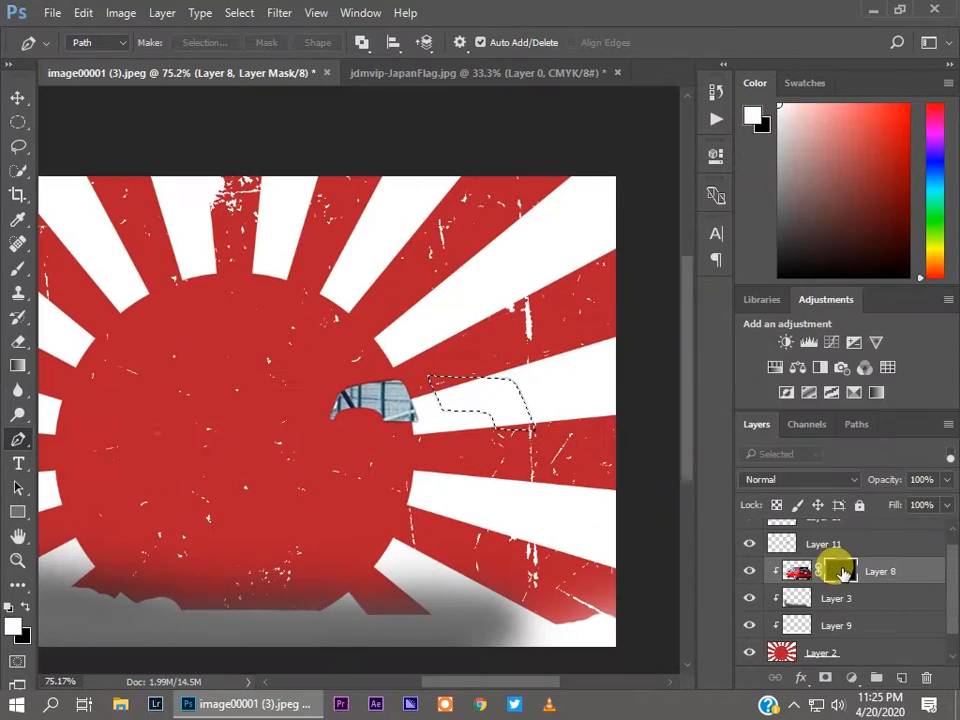
{"action": "left_click", "coordinate": [442, 289]}
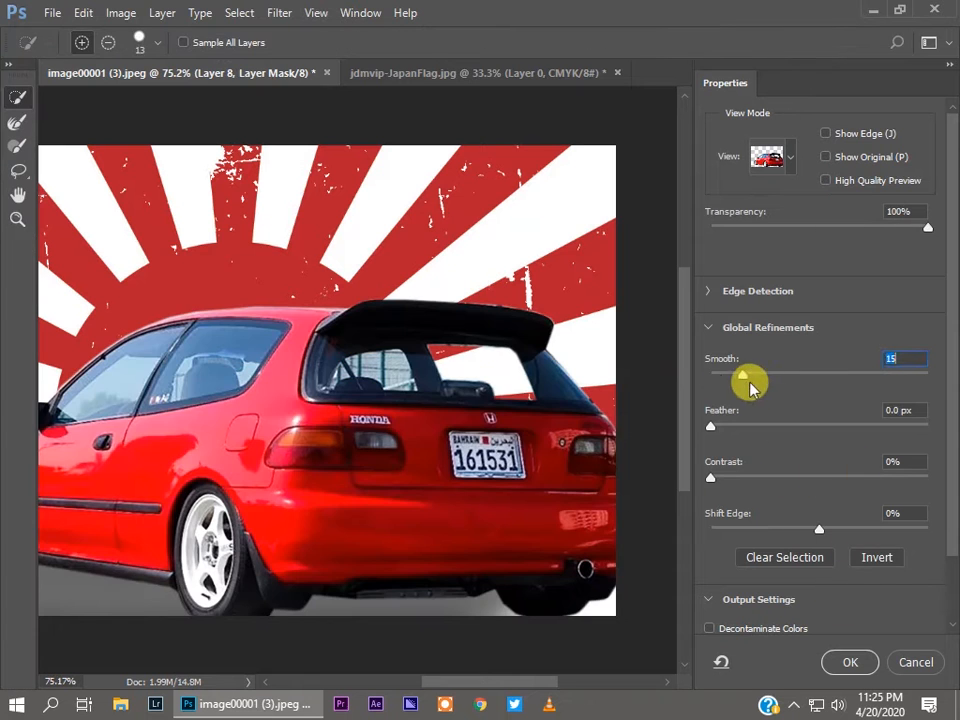
{"action": "left_click", "coordinate": [850, 663]}
{"action": "left_click_drag", "start_coordinate": [842, 573], "coordinate": [926, 678]}
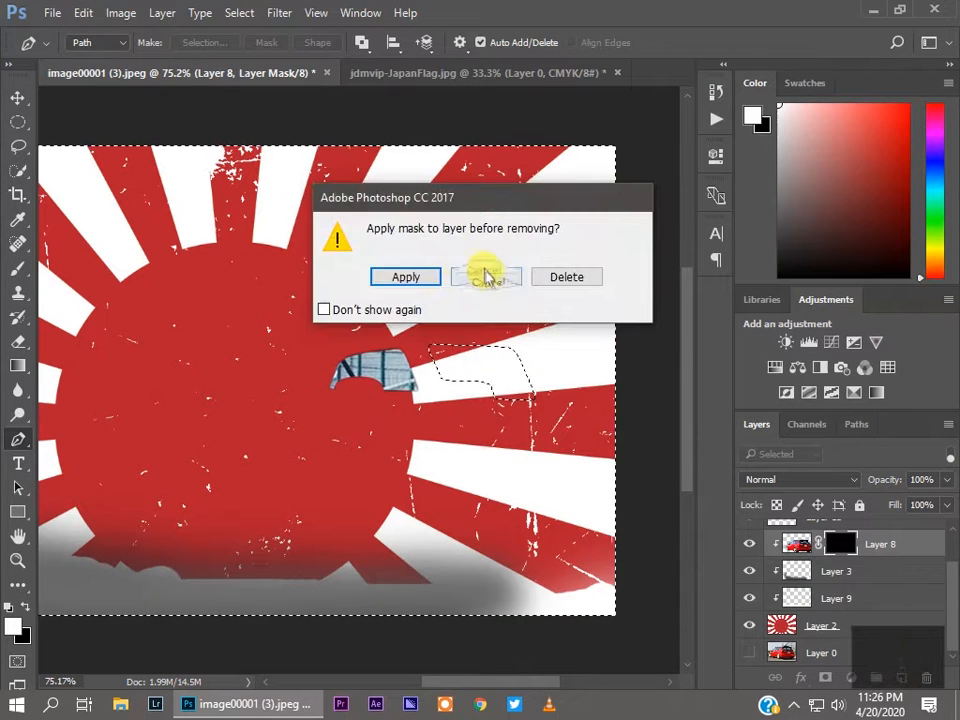
{"action": "left_click", "coordinate": [486, 276]}
- Rework Layer 8's mask in Select and Mask and discard the mask without applying it
{"action": "double_click", "coordinate": [840, 550]}
{"action": "scroll", "coordinate": [804, 604], "scroll_direction": "down", "scroll_amount": 3}
{"action": "left_click", "coordinate": [814, 576]}
{"action": "left_click", "coordinate": [800, 591]}
{"action": "left_click", "coordinate": [850, 662]}
{"action": "left_click_drag", "start_coordinate": [841, 544], "coordinate": [926, 678]}
{"action": "left_click", "coordinate": [560, 277]}
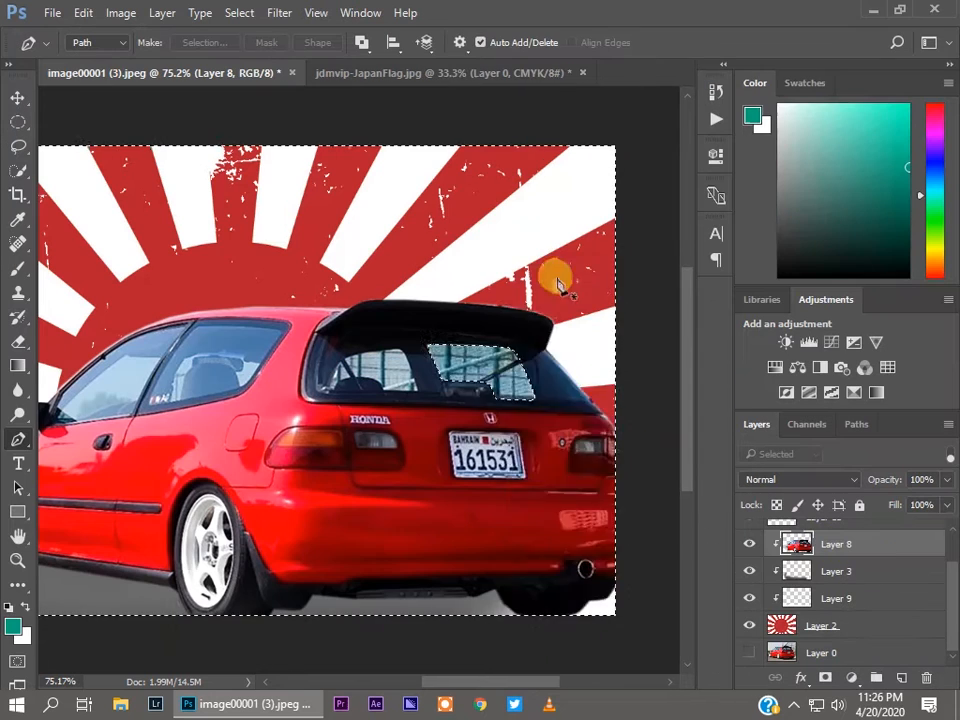
- Add a layer mask to Layer 8 that hides the rear window pane around the wiper housing
{"action": "right_click", "coordinate": [500, 378]}
{"action": "left_click", "coordinate": [791, 543]}
{"action": "right_click", "coordinate": [495, 370]}
{"action": "left_click", "coordinate": [555, 295]}
{"action": "right_click", "coordinate": [483, 374]}
{"action": "left_click", "coordinate": [828, 678]}
{"action": "left_click", "coordinate": [821, 681]}
{"action": "left_click", "coordinate": [840, 545]}
{"action": "left_click", "coordinate": [843, 548]}
- Try brushing black along the top of the remaining fenced pane on Layer 8's mask with a hard round 45 px brush
{"action": "left_click", "coordinate": [27, 607]}
{"action": "key", "text": "b"}
{"action": "left_click", "coordinate": [97, 43]}
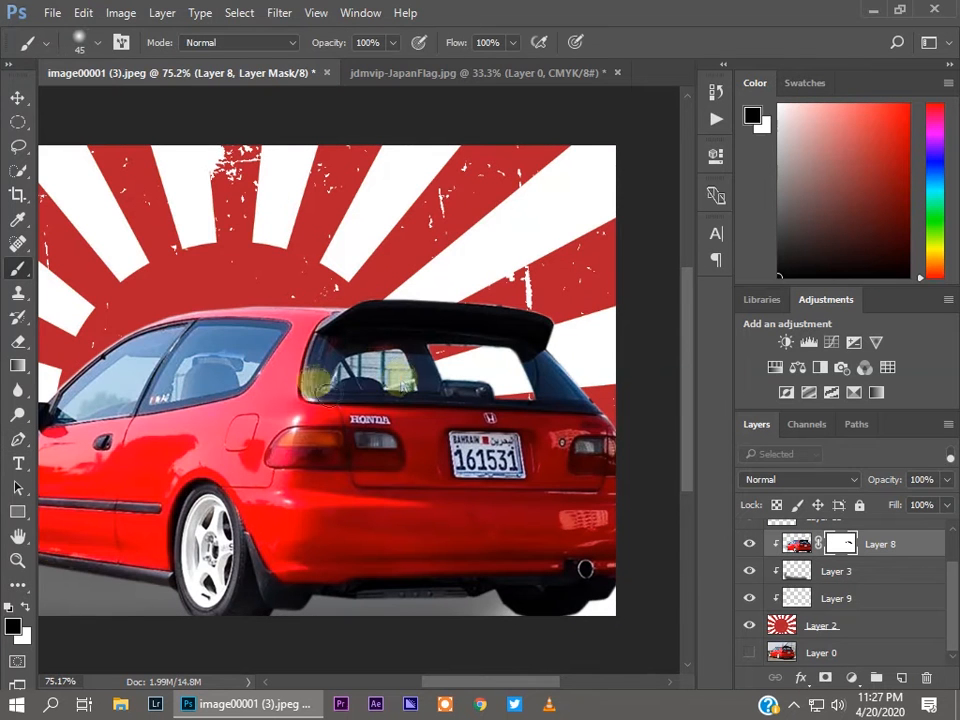
{"action": "left_click", "coordinate": [97, 43]}
{"action": "left_click", "coordinate": [69, 223]}
{"action": "left_click", "coordinate": [26, 607]}
{"action": "scroll", "coordinate": [399, 366], "scroll_direction": "up", "scroll_amount": 10}
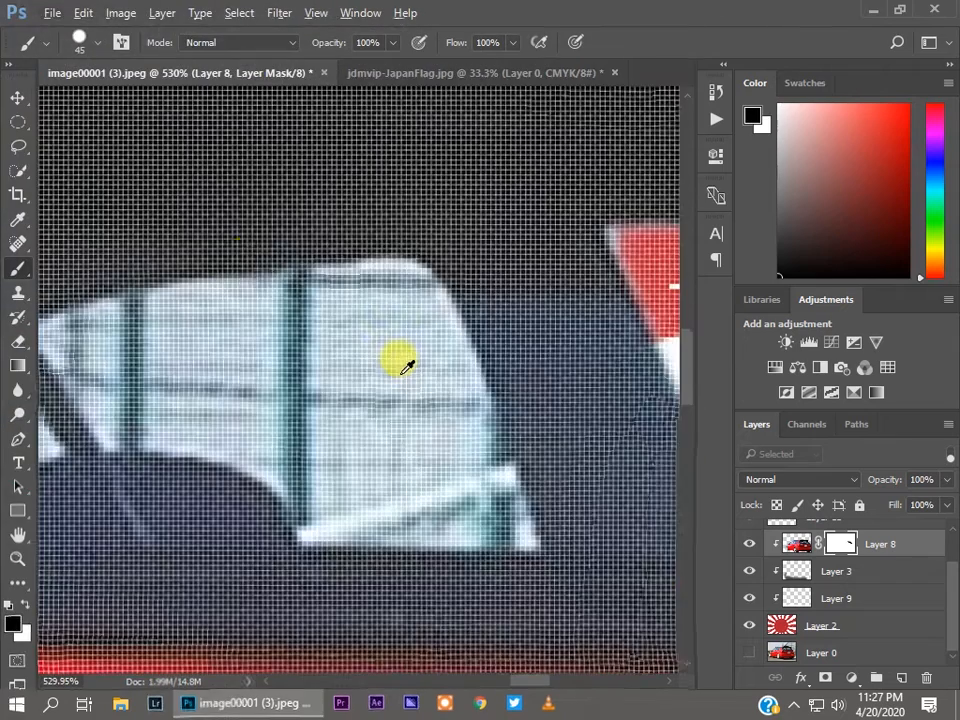
{"action": "scroll", "coordinate": [245, 257], "scroll_direction": "down", "scroll_amount": 4}
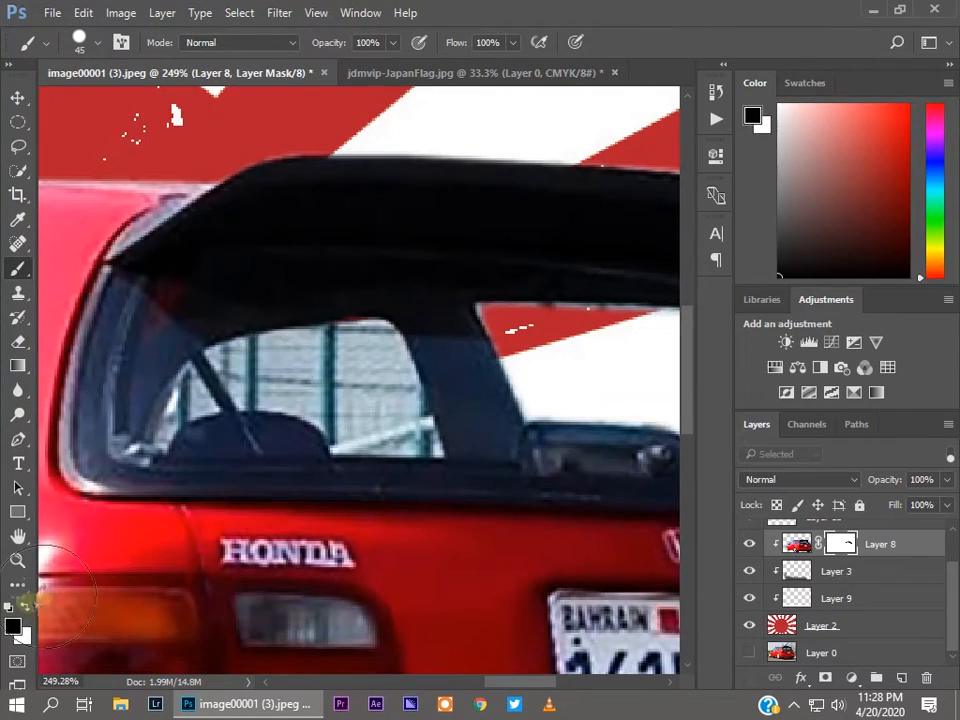
{"action": "left_click", "coordinate": [342, 322]}
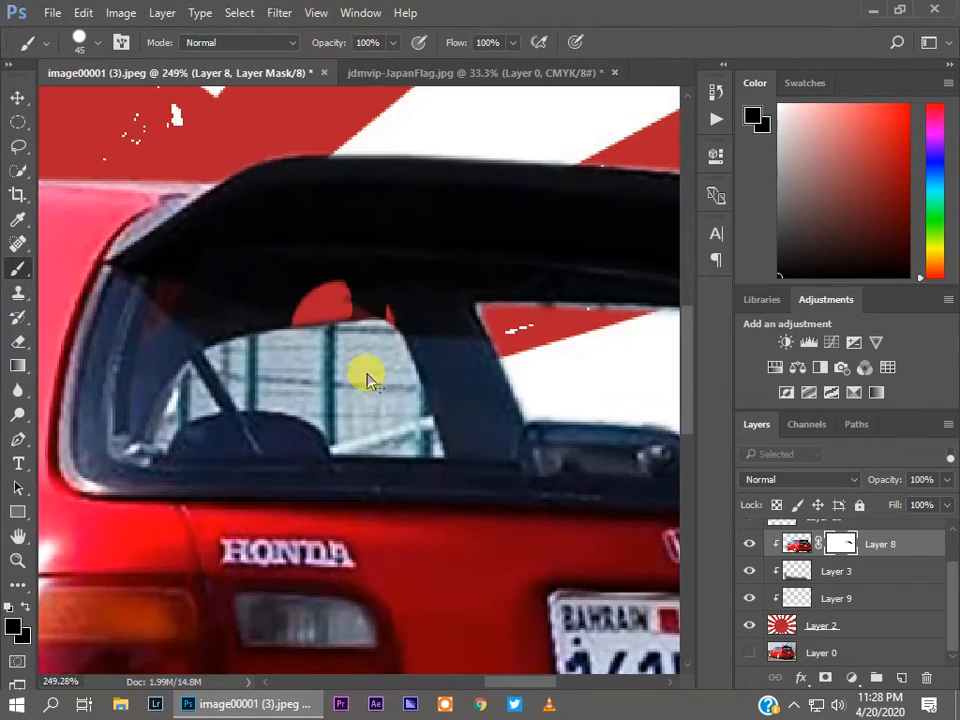
- Set the background color to white and try a broad black stroke around the fenced pane on Layer 8's mask
{"action": "left_click", "coordinate": [26, 634]}
{"action": "left_click", "coordinate": [240, 163]}
{"action": "left_click", "coordinate": [640, 157]}
{"action": "left_click_drag", "start_coordinate": [349, 364], "coordinate": [208, 489]}
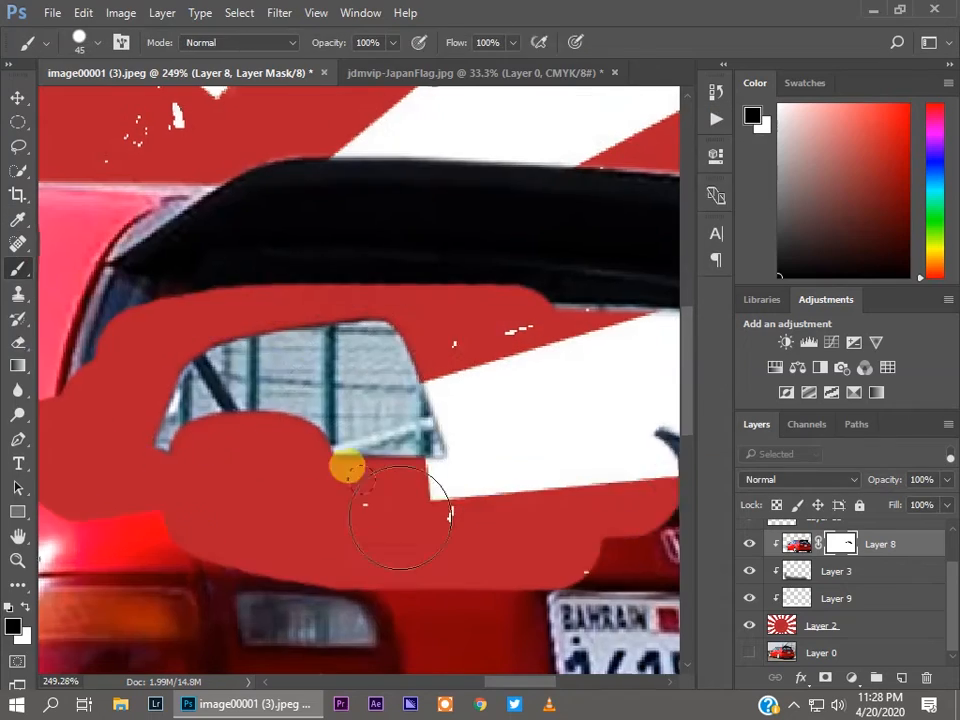
{"action": "key", "text": "ctrl+z"}
- Add a new layer directly above Layer 8 and clip it to the car layer
{"action": "scroll", "coordinate": [436, 498], "scroll_direction": "down", "scroll_amount": 6}
{"action": "scroll", "coordinate": [409, 468], "scroll_direction": "down", "scroll_amount": 3}
{"action": "key", "text": "ctrl+0"}
{"action": "scroll", "coordinate": [758, 589], "scroll_direction": "up", "scroll_amount": 2}
{"action": "left_click", "coordinate": [797, 588]}
{"action": "left_click", "coordinate": [902, 677]}
{"action": "right_click", "coordinate": [843, 588]}
{"action": "left_click", "coordinate": [680, 360]}
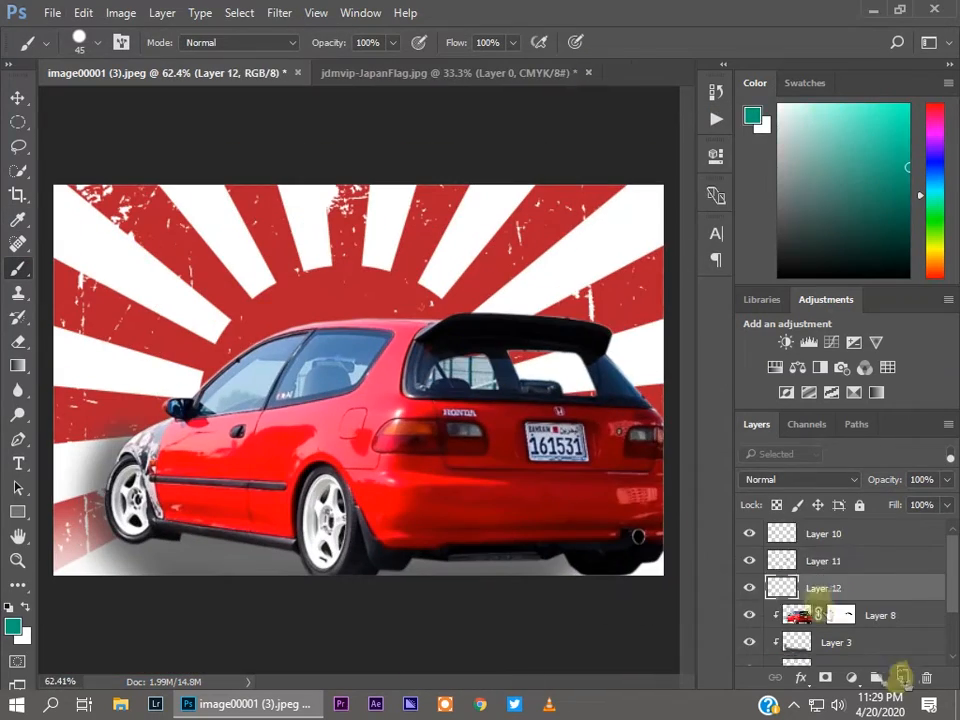
- Trace the fenced rear window pane behind the headrest with the Pen and turn the path into a selection
{"action": "left_click", "coordinate": [18, 439]}
{"action": "scroll", "coordinate": [450, 356], "scroll_direction": "up", "scroll_amount": 12}
{"action": "left_click", "coordinate": [476, 346]}
{"action": "left_click", "coordinate": [404, 360]}
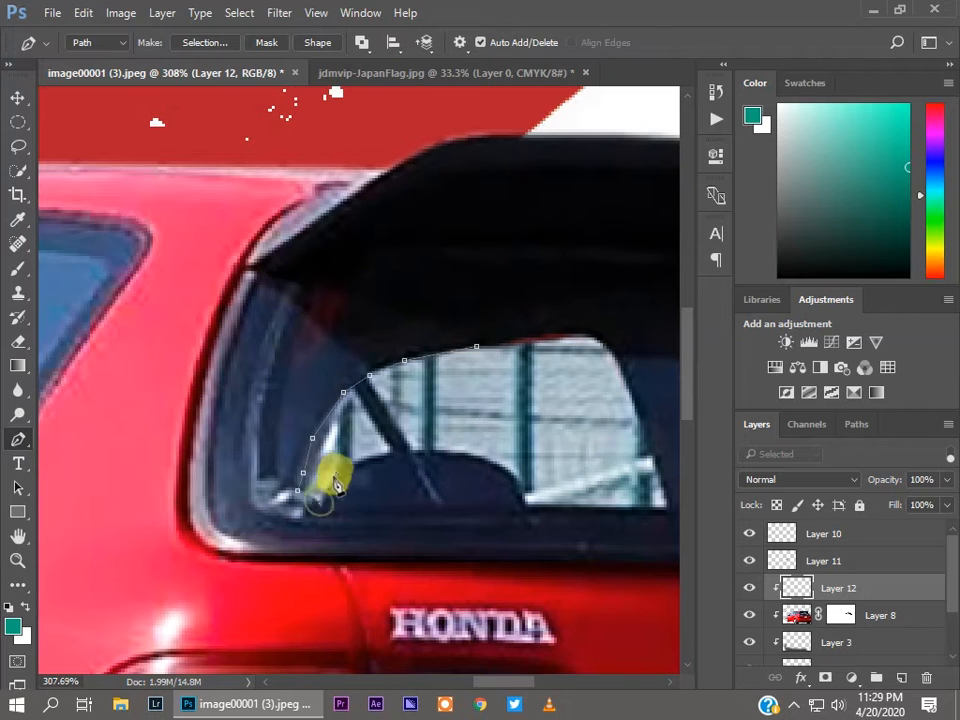
{"action": "left_click", "coordinate": [520, 481]}
{"action": "left_click", "coordinate": [526, 499]}
{"action": "left_click_drag", "start_coordinate": [505, 682], "coordinate": [516, 683]}
{"action": "left_click", "coordinate": [554, 507]}
{"action": "left_click", "coordinate": [546, 457]}
{"action": "right_click", "coordinate": [440, 350]}
{"action": "left_click", "coordinate": [525, 369]}
{"action": "left_click", "coordinate": [581, 193]}
{"action": "double_click", "coordinate": [796, 592]}
{"action": "key", "text": "Escape"}
{"action": "right_click", "coordinate": [430, 366]}
{"action": "left_click", "coordinate": [709, 514]}
{"action": "left_click", "coordinate": [18, 269]}
{"action": "right_click", "coordinate": [454, 408]}
{"action": "left_click", "coordinate": [850, 588]}
{"action": "left_click", "coordinate": [122, 42]}
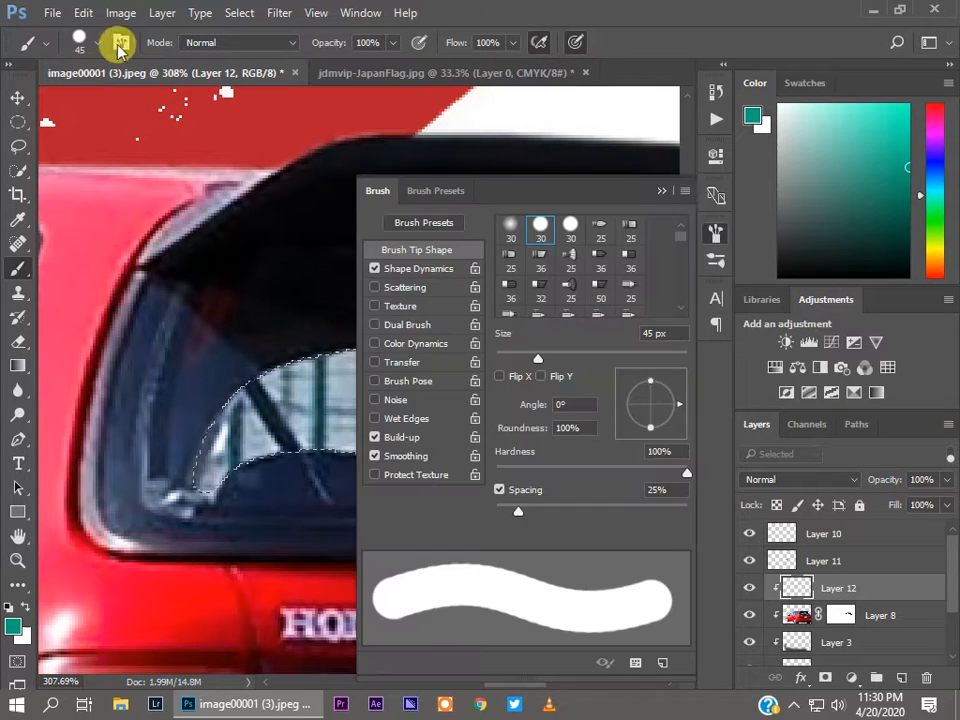
{"action": "left_click", "coordinate": [707, 225]}
- Delete the clipped Layer 12 and leave no layer selected
{"action": "left_click_drag", "start_coordinate": [828, 592], "coordinate": [926, 678]}
{"action": "scroll", "coordinate": [543, 420], "scroll_direction": "down", "scroll_amount": 4}
{"action": "key", "text": "v"}
{"action": "mouse_move", "coordinate": [503, 386]}
{"action": "left_mouse_down"}
{"action": "mouse_move", "coordinate": [553, 221]}
{"action": "mouse_move", "coordinate": [506, 388]}
{"action": "left_mouse_up"}
{"action": "scroll", "coordinate": [534, 414], "scroll_direction": "down", "scroll_amount": 5}
{"action": "left_click", "coordinate": [640, 408]}
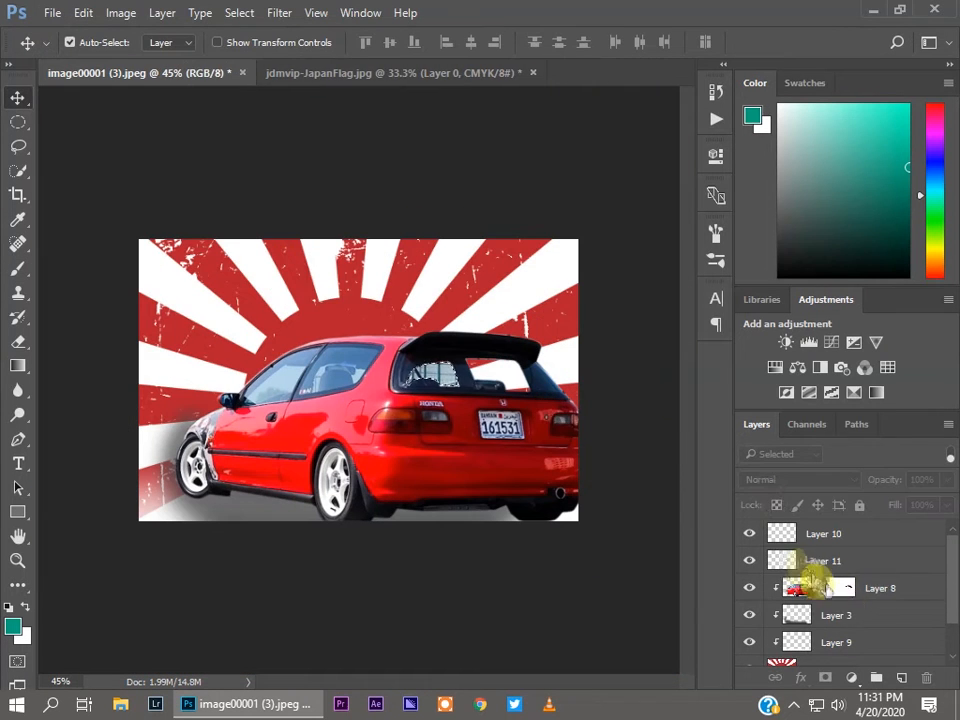
- Add a new empty layer on top and clip Layer 11 to the car layer
{"action": "left_click", "coordinate": [901, 678]}
{"action": "right_click", "coordinate": [836, 588]}
{"action": "left_click", "coordinate": [778, 337]}
- Try different Blend If slider ranges in Layer 11's layer style
{"action": "double_click", "coordinate": [873, 590]}
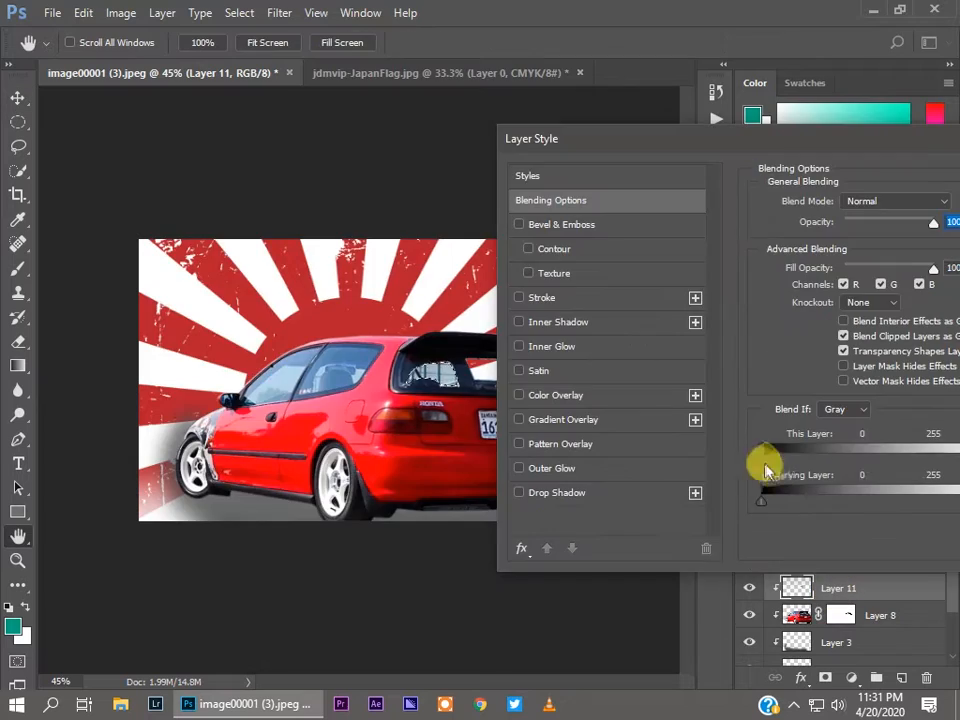
{"action": "left_click_drag", "start_coordinate": [758, 138], "coordinate": [500, 135]}
{"action": "left_click_drag", "start_coordinate": [705, 456], "coordinate": [744, 456]}
{"action": "left_click_drag", "start_coordinate": [436, 136], "coordinate": [520, 127]}
{"action": "left_click_drag", "start_coordinate": [574, 481], "coordinate": [810, 481]}
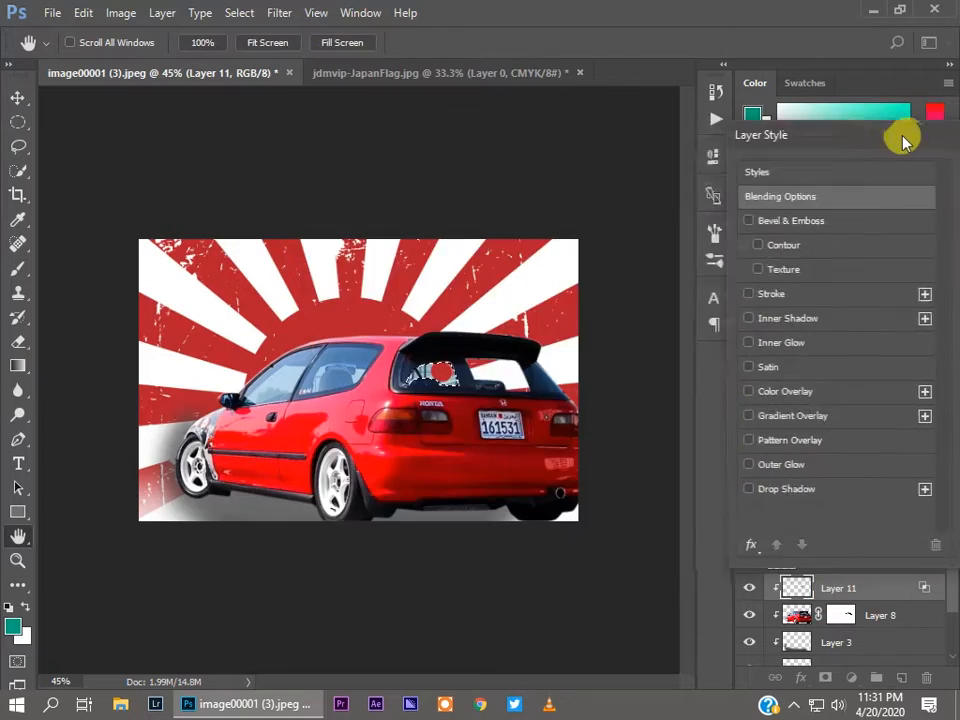
{"action": "left_click_drag", "start_coordinate": [486, 127], "coordinate": [477, 144]}
{"action": "left_click_drag", "start_coordinate": [800, 497], "coordinate": [563, 497]}
{"action": "left_click_drag", "start_coordinate": [743, 143], "coordinate": [619, 171]}
{"action": "left_click_drag", "start_coordinate": [675, 484], "coordinate": [388, 469]}
{"action": "left_click_drag", "start_coordinate": [360, 164], "coordinate": [881, 183]}
{"action": "left_click_drag", "start_coordinate": [940, 183], "coordinate": [853, 212]}
{"action": "left_click", "coordinate": [613, 263]}
{"action": "left_click", "coordinate": [560, 388]}
{"action": "left_click_drag", "start_coordinate": [853, 212], "coordinate": [444, 214]}
{"action": "left_click_drag", "start_coordinate": [518, 521], "coordinate": [531, 530]}
{"action": "left_click", "coordinate": [919, 270]}
- Isolate Layer 11 in the layer stack while working on the selected rear window pane
{"action": "left_click", "coordinate": [18, 341]}
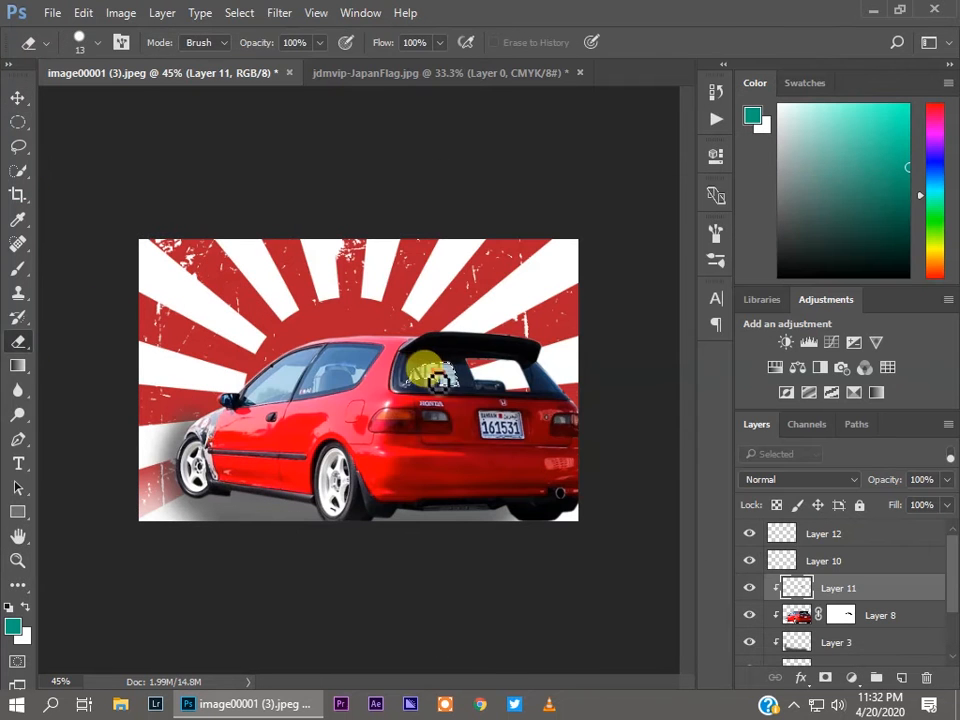
{"action": "scroll", "coordinate": [425, 370], "scroll_direction": "up", "scroll_amount": 6}
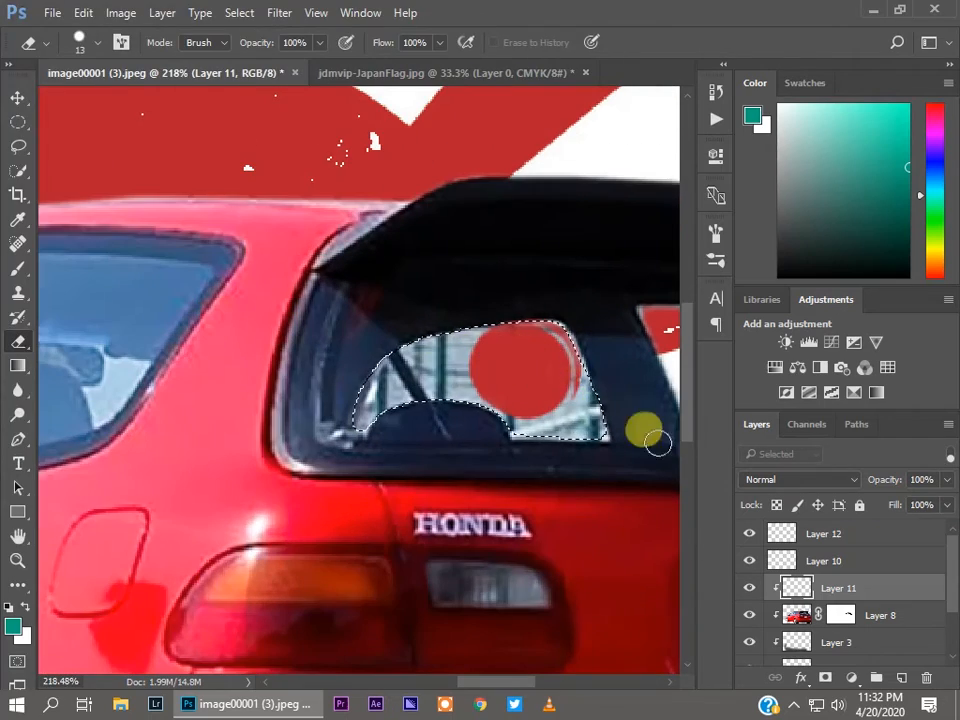
{"action": "scroll", "coordinate": [543, 377], "scroll_direction": "down", "scroll_amount": 3}
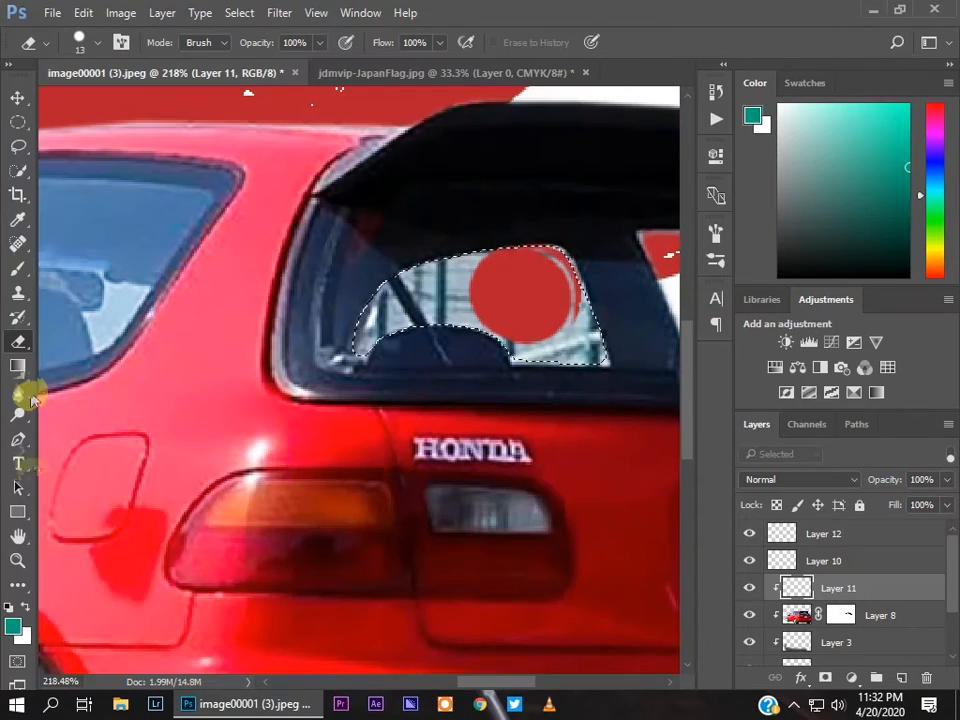
{"action": "left_click", "coordinate": [18, 438]}
{"action": "right_click", "coordinate": [452, 290]}
{"action": "left_click", "coordinate": [488, 296]}
{"action": "right_click", "coordinate": [473, 312]}
{"action": "left_click", "coordinate": [536, 677]}
- Delete the isolated layer and turn layer filtering off to list the whole layer stack
{"action": "double_click", "coordinate": [850, 535]}
{"action": "left_click_drag", "start_coordinate": [852, 537], "coordinate": [926, 678]}
{"action": "left_click", "coordinate": [950, 454]}
{"action": "left_click", "coordinate": [839, 588]}
{"action": "left_click", "coordinate": [18, 536]}
- Outline the front side window's glass with the Lasso and convert the selection into a work path
{"action": "scroll", "coordinate": [403, 368], "scroll_direction": "down", "scroll_amount": 6}
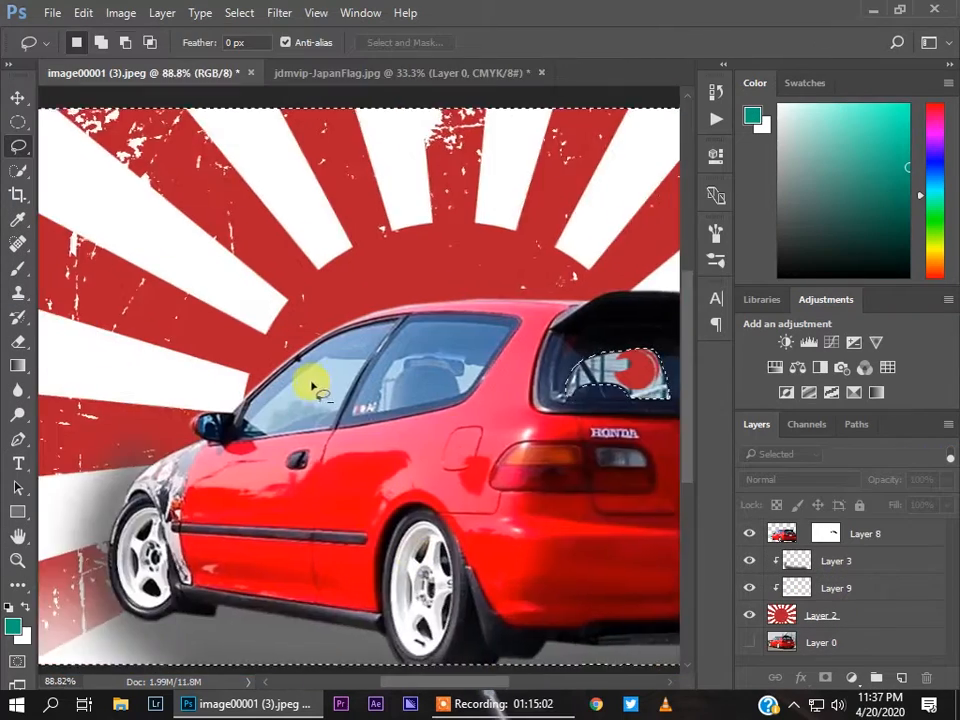
{"action": "scroll", "coordinate": [311, 381], "scroll_direction": "up", "scroll_amount": 4}
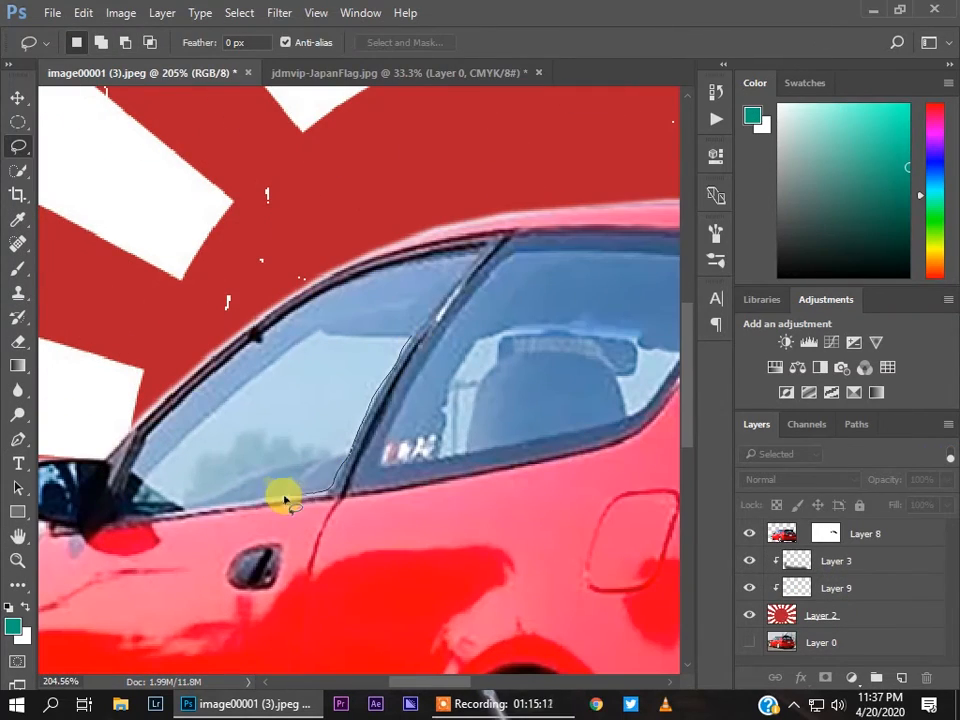
{"action": "right_click", "coordinate": [332, 371]}
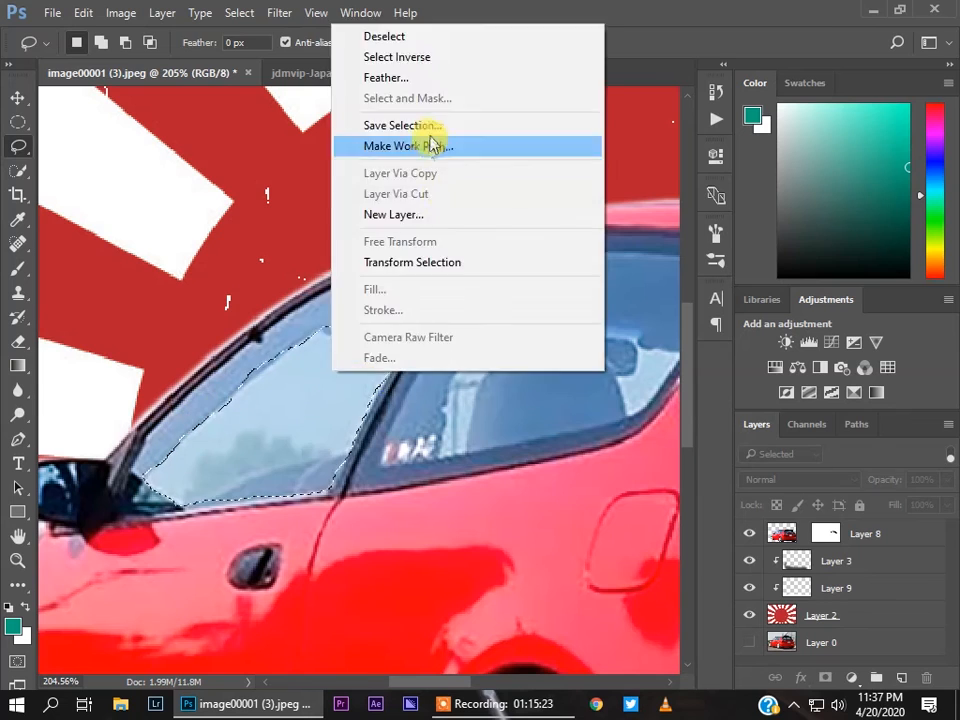
{"action": "right_click", "coordinate": [307, 422]}
{"action": "left_click", "coordinate": [411, 199]}
{"action": "left_click", "coordinate": [566, 185]}
- Try reselecting the front side window's glass, deselecting and drawing another lasso outline across it
{"action": "right_click", "coordinate": [306, 393]}
{"action": "left_click", "coordinate": [363, 643]}
{"action": "right_click", "coordinate": [321, 417]}
{"action": "left_click", "coordinate": [375, 81]}
{"action": "right_click", "coordinate": [327, 356]}
{"action": "left_click", "coordinate": [383, 606]}
{"action": "right_click", "coordinate": [321, 401]}
{"action": "left_click", "coordinate": [373, 64]}
{"action": "left_click_drag", "start_coordinate": [381, 320], "coordinate": [303, 472]}
{"action": "scroll", "coordinate": [318, 480], "scroll_direction": "down", "scroll_amount": 6}
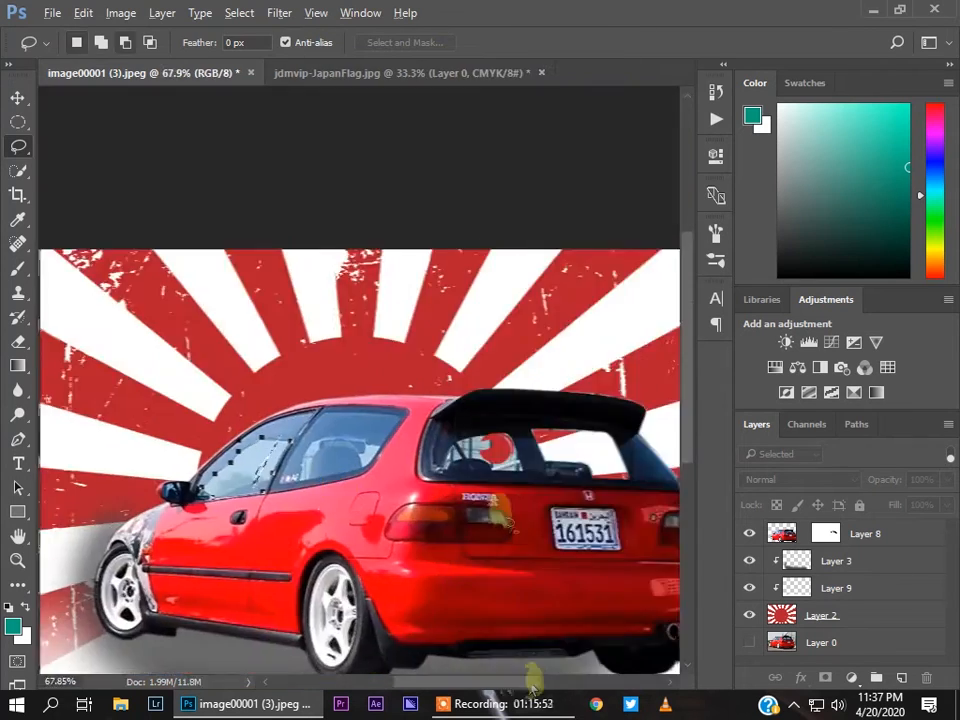
- Add a new layer above the car layer and set the hard round brush to 2874 px
{"action": "left_click", "coordinate": [18, 268]}
{"action": "left_click", "coordinate": [87, 42]}
{"action": "left_click", "coordinate": [97, 43]}
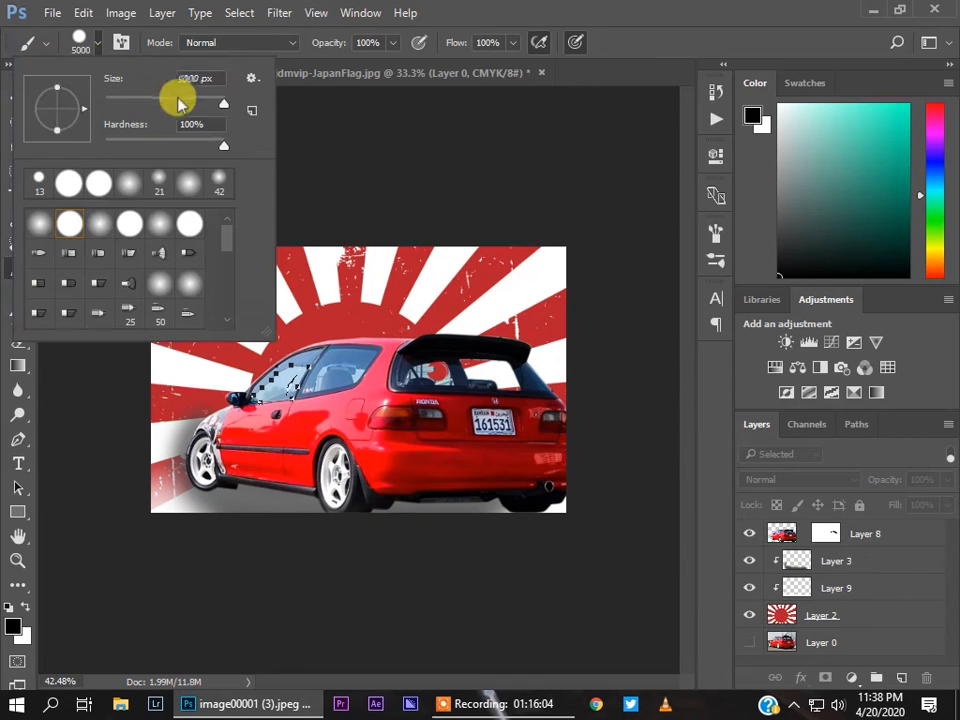
{"action": "left_click", "coordinate": [161, 104]}
{"action": "left_click", "coordinate": [901, 678]}
{"action": "left_click", "coordinate": [97, 43]}
{"action": "left_click_drag", "start_coordinate": [161, 103], "coordinate": [221, 102]}
{"action": "left_click", "coordinate": [92, 43]}
{"action": "left_click", "coordinate": [97, 43]}
{"action": "key", "text": "Return"}
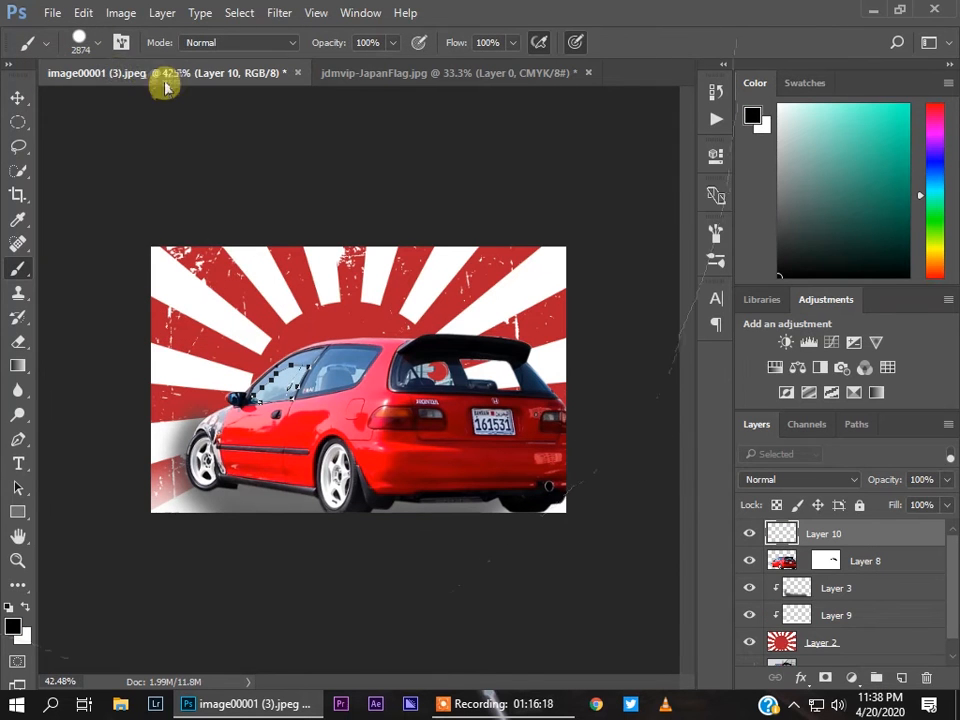
- Draw a large elliptical selection that encloses the whole image, with Layer 8 active
{"action": "left_click", "coordinate": [865, 561]}
{"action": "left_click", "coordinate": [18, 122]}
{"action": "left_click_drag", "start_coordinate": [108, 157], "coordinate": [573, 495]}
{"action": "left_click_drag", "start_coordinate": [443, 385], "coordinate": [710, 627]}
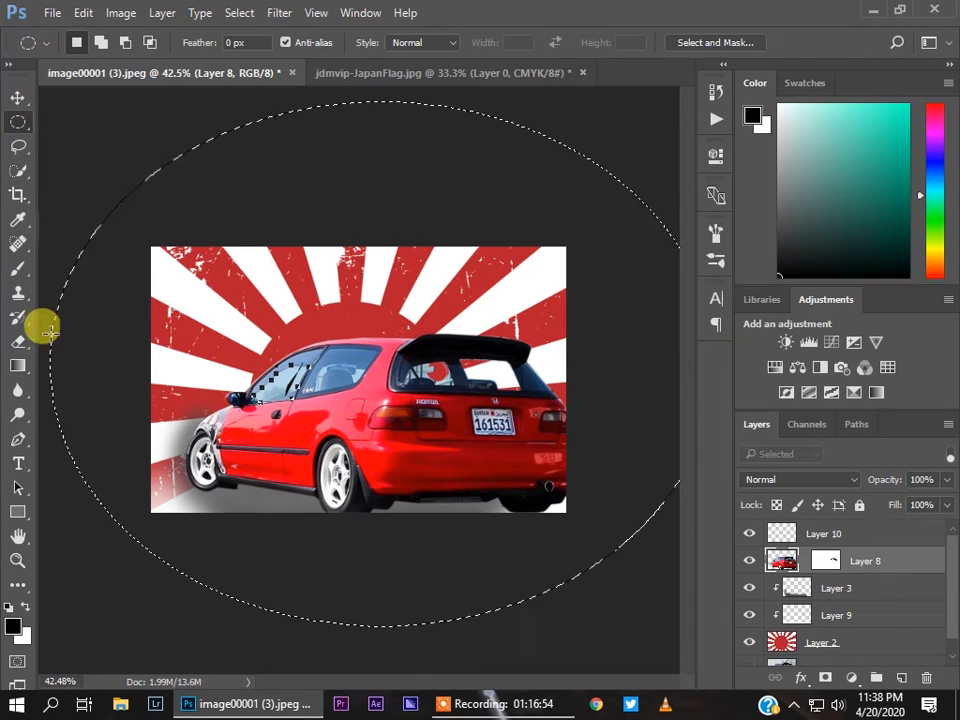
- Try a dab of the 2874 px black brush on Layer 8 and undo it
{"action": "left_click", "coordinate": [18, 268]}
{"action": "left_click", "coordinate": [180, 100]}
{"action": "key", "text": "ctrl+z"}
- Cover Layer 10 with black using the large brush and lower the layer's opacity to 51%
{"action": "left_click", "coordinate": [822, 532]}
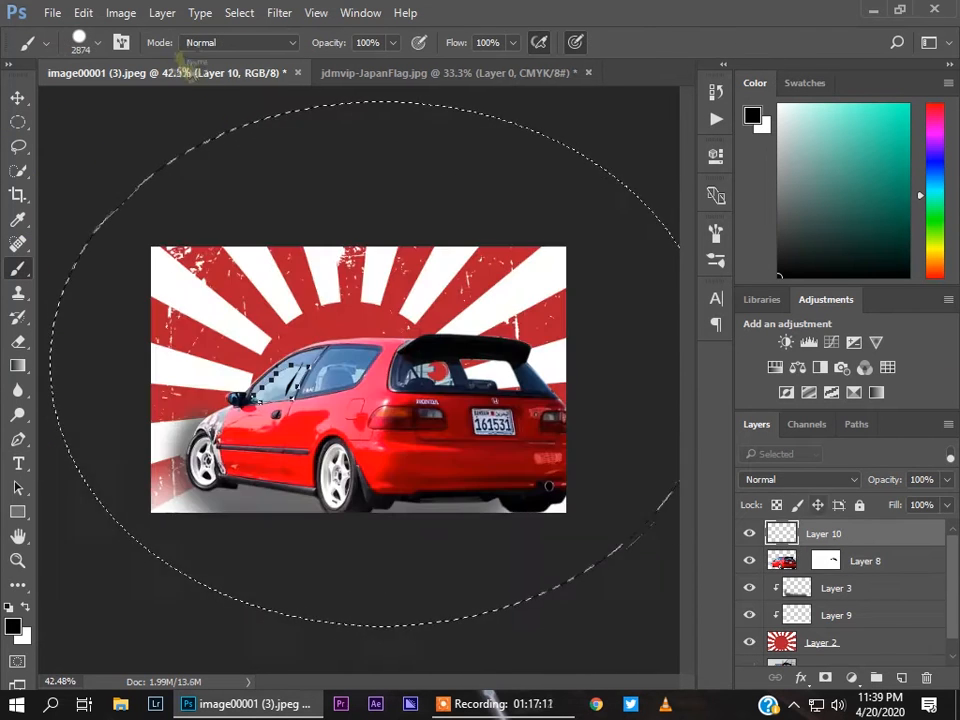
{"action": "left_click", "coordinate": [200, 98]}
{"action": "left_click_drag", "start_coordinate": [899, 481], "coordinate": [872, 488]}
- Repaint Layer 10 in pale teal with the large brush and set its blend mode to Soft Light
{"action": "left_click", "coordinate": [813, 130]}
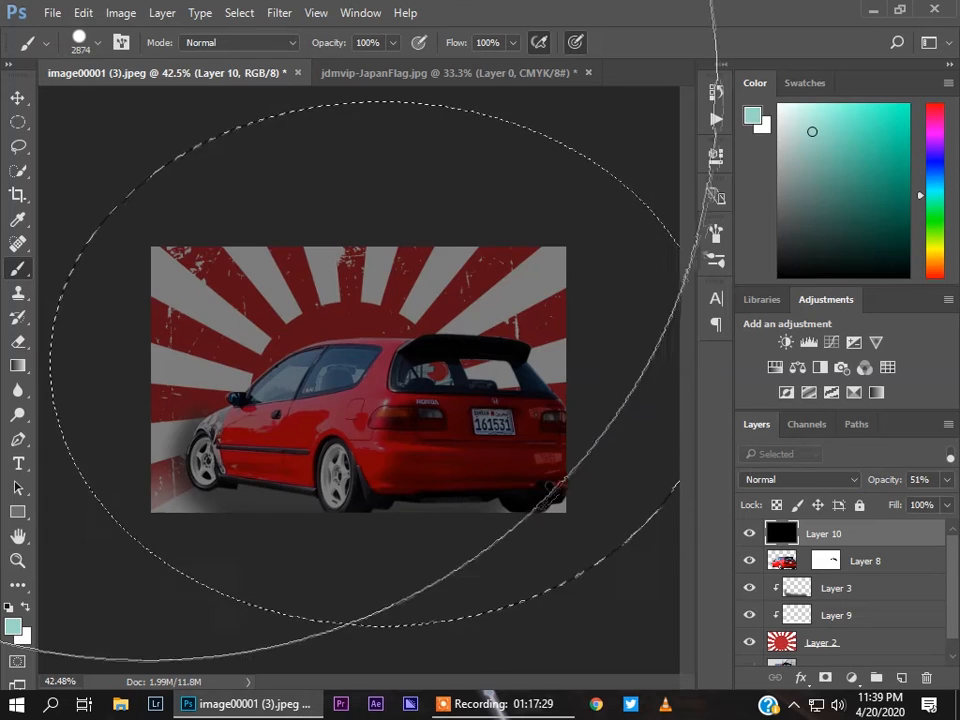
{"action": "left_click", "coordinate": [183, 94]}
{"action": "left_click", "coordinate": [821, 482]}
{"action": "left_click", "coordinate": [822, 300]}
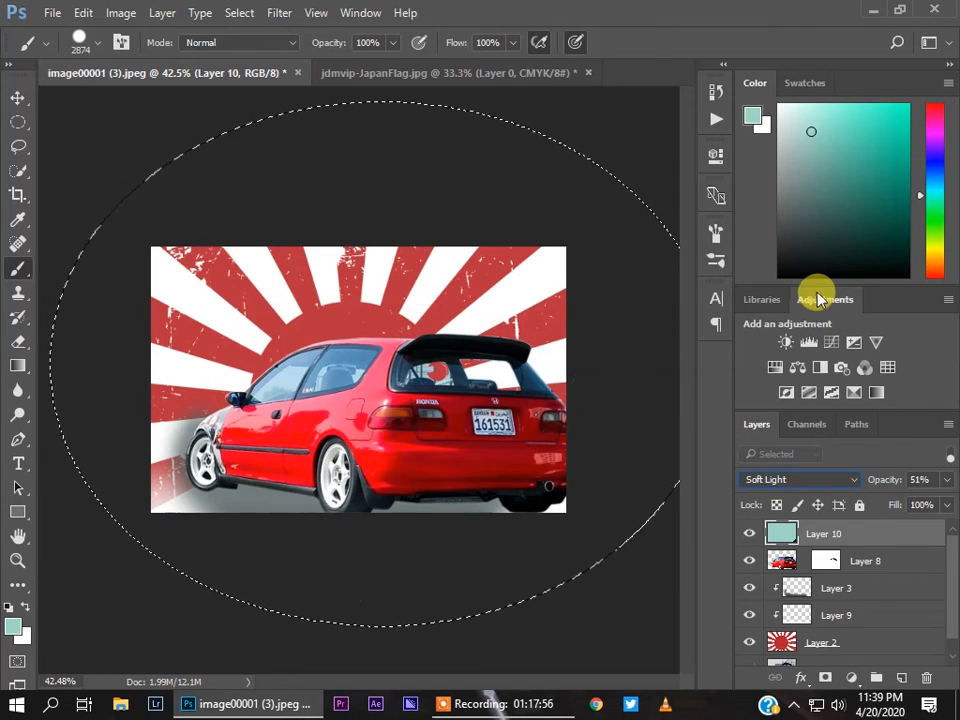
- Shrink the brush so that one stroke covers only a narrow strip of the image
{"action": "left_click", "coordinate": [97, 43]}
{"action": "left_click_drag", "start_coordinate": [217, 104], "coordinate": [150, 104]}
{"action": "left_click", "coordinate": [901, 678]}
{"action": "mouse_move", "coordinate": [153, 458]}
{"action": "left_mouse_down"}
{"action": "mouse_move", "coordinate": [254, 491]}
{"action": "mouse_move", "coordinate": [562, 492]}
{"action": "left_mouse_up"}
{"action": "left_click", "coordinate": [926, 678]}
{"action": "left_click", "coordinate": [408, 285]}
- Paint a pale blue strip along the image's lower edge on a new layer and set its opacity to 66%
{"action": "left_click", "coordinate": [901, 678]}
{"action": "left_click", "coordinate": [935, 165]}
{"action": "mouse_move", "coordinate": [153, 462]}
{"action": "left_mouse_down"}
{"action": "mouse_move", "coordinate": [329, 511]}
{"action": "mouse_move", "coordinate": [574, 484]}
{"action": "left_mouse_up"}
{"action": "left_click_drag", "start_coordinate": [893, 481], "coordinate": [861, 481]}
- Switch to a soft-edged round brush with a size of 177 px
{"action": "left_click", "coordinate": [98, 43]}
{"action": "left_click", "coordinate": [41, 187]}
{"action": "left_click", "coordinate": [101, 46]}
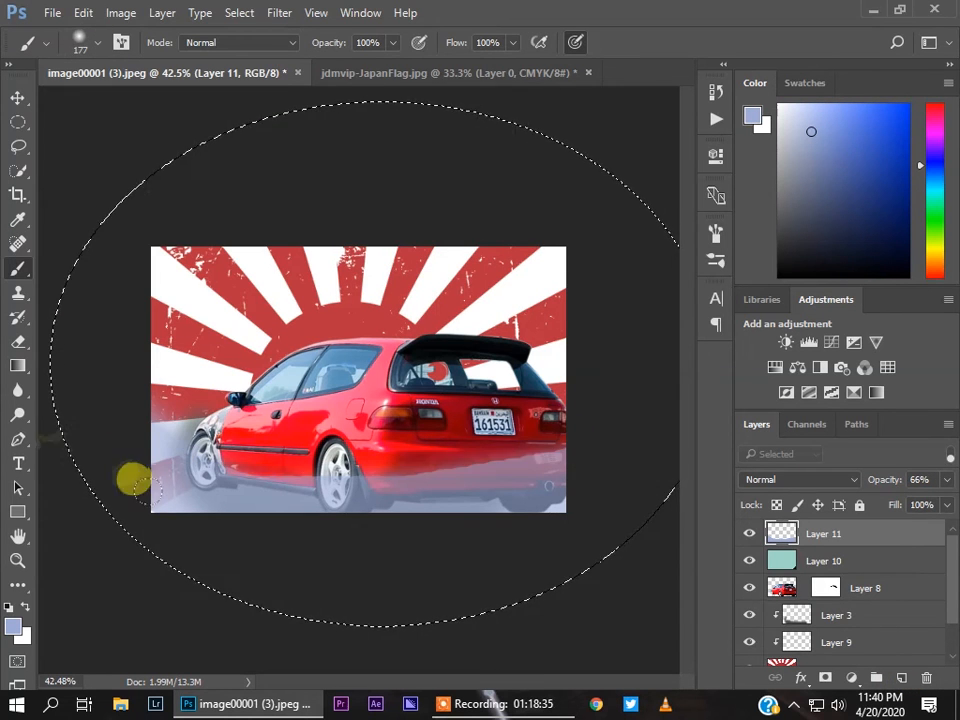